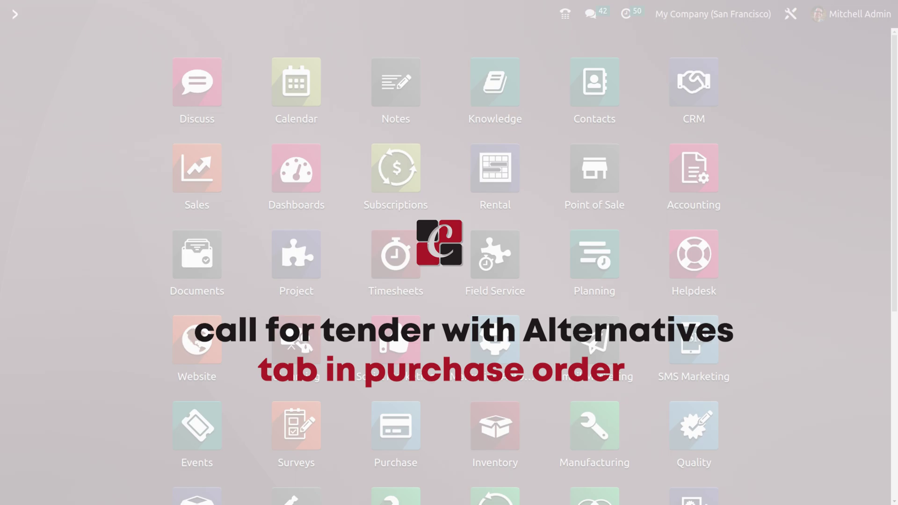
Step: Open the Purchase app's settings and check that Purchase Agreements is enabled for calls for tenders
{"action": "scroll", "coordinate": [749, 492], "scroll_direction": "down", "scroll_amount": 1}
{"action": "left_click", "coordinate": [410, 399]}
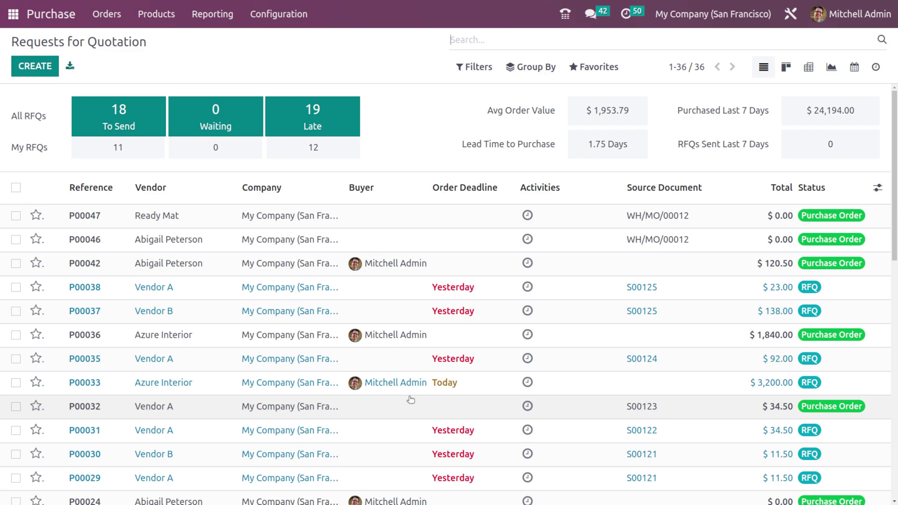
{"action": "left_click", "coordinate": [107, 13]}
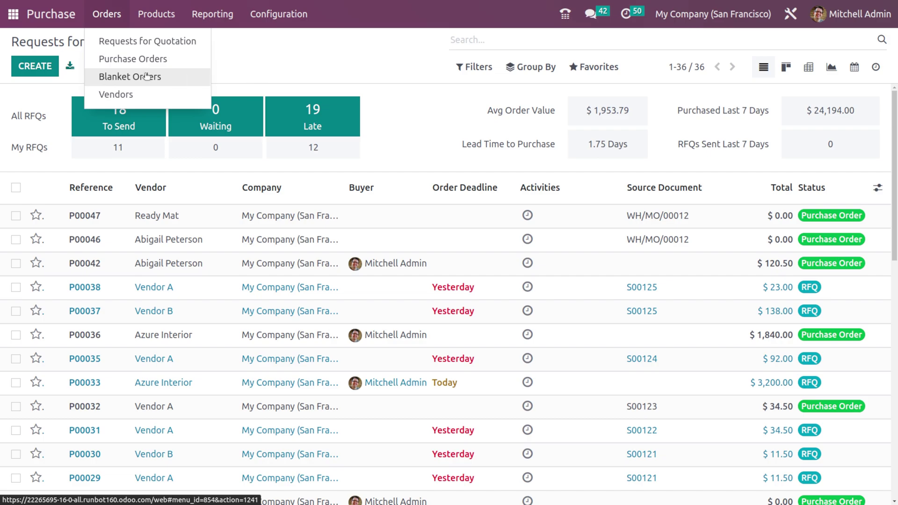
{"action": "mouse_move", "coordinate": [212, 14]}
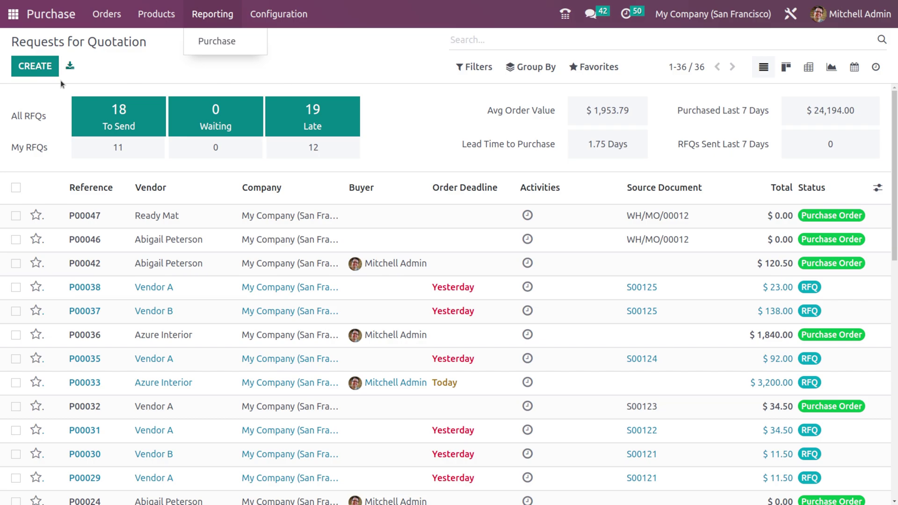
{"action": "mouse_move", "coordinate": [288, 17]}
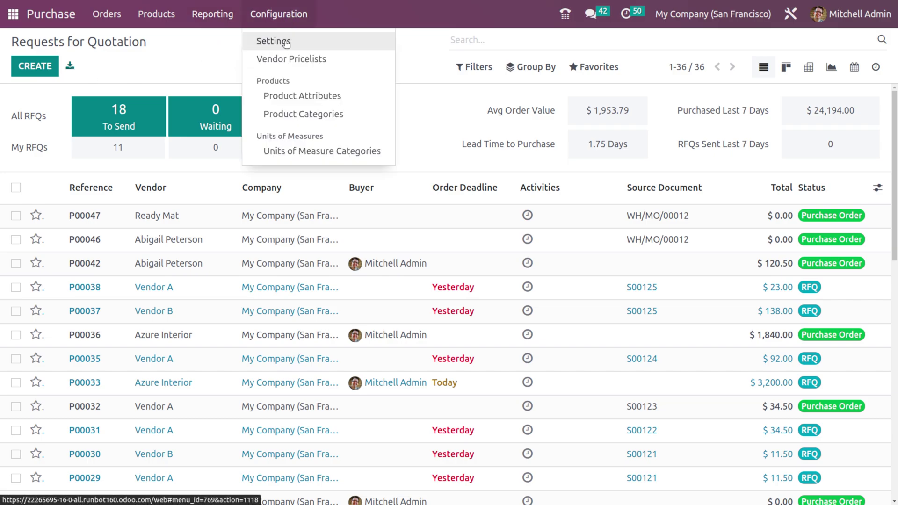
{"action": "left_click", "coordinate": [286, 43]}
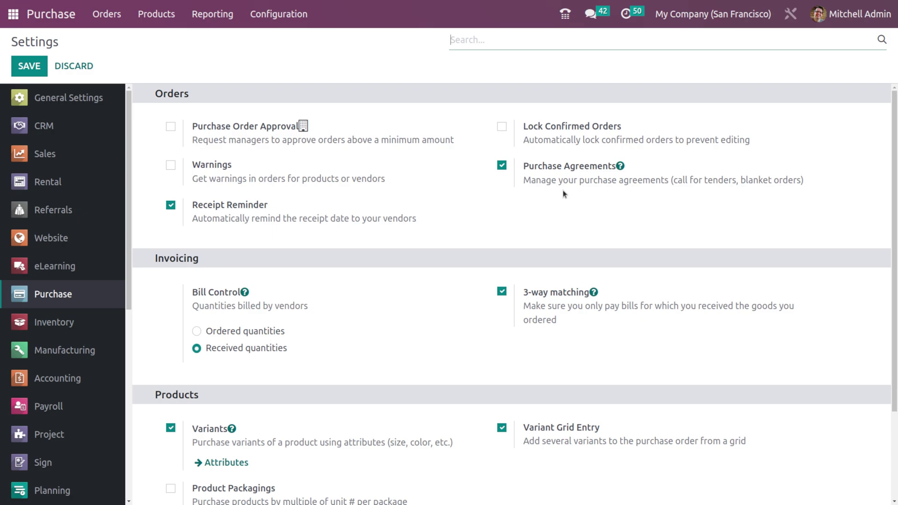
Step: Create a new request for quotation and select an existing contact as its vendor
{"action": "left_click", "coordinate": [104, 22]}
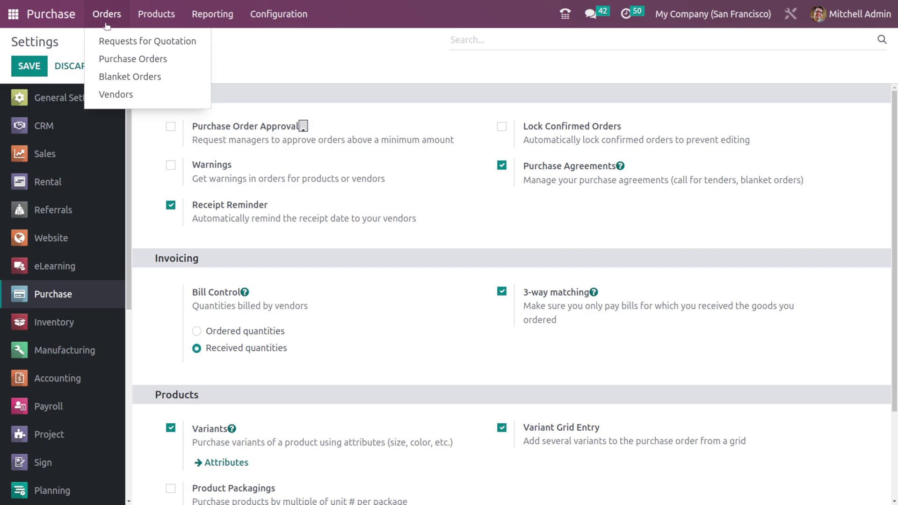
{"action": "left_click", "coordinate": [122, 36]}
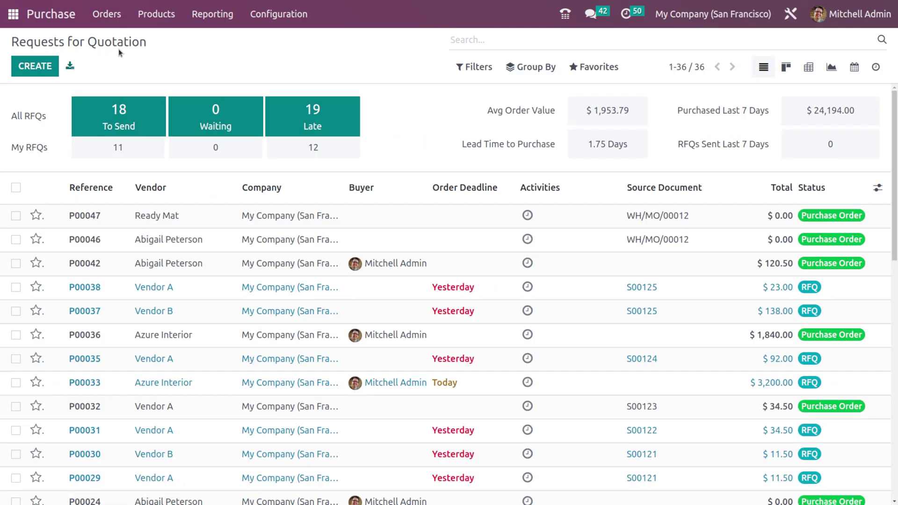
{"action": "left_click", "coordinate": [35, 66]}
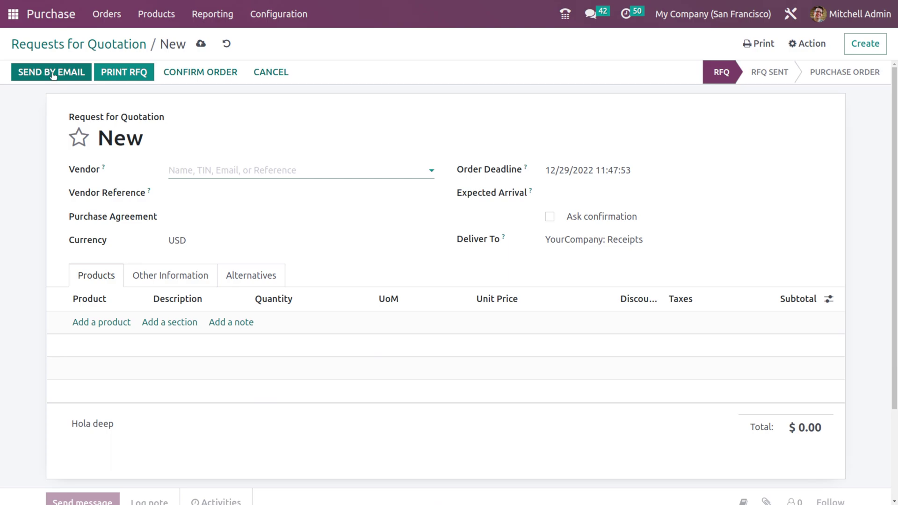
{"action": "left_click", "coordinate": [286, 172]}
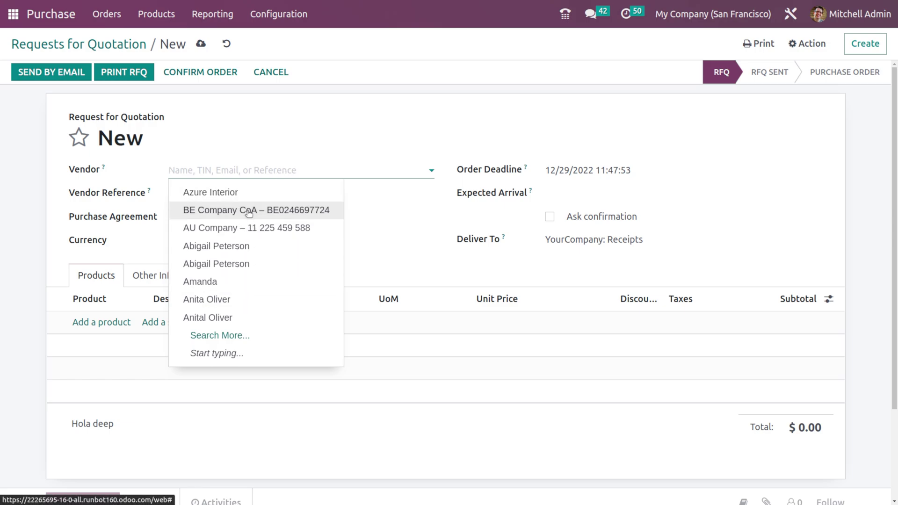
{"action": "left_click", "coordinate": [250, 281]}
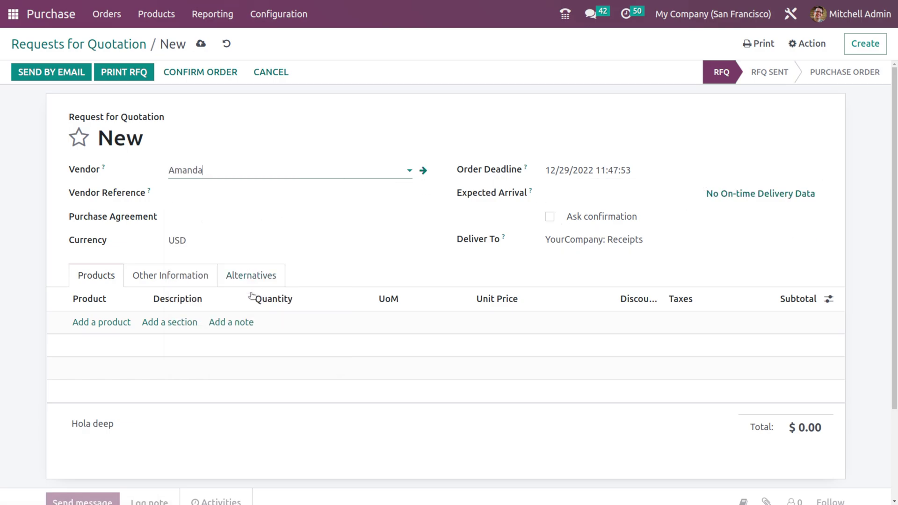
Step: Add the product [FURN_6666] Acoustic Bloc Screens to the request with quantity 5 and unit price 50
{"action": "left_click", "coordinate": [125, 322]}
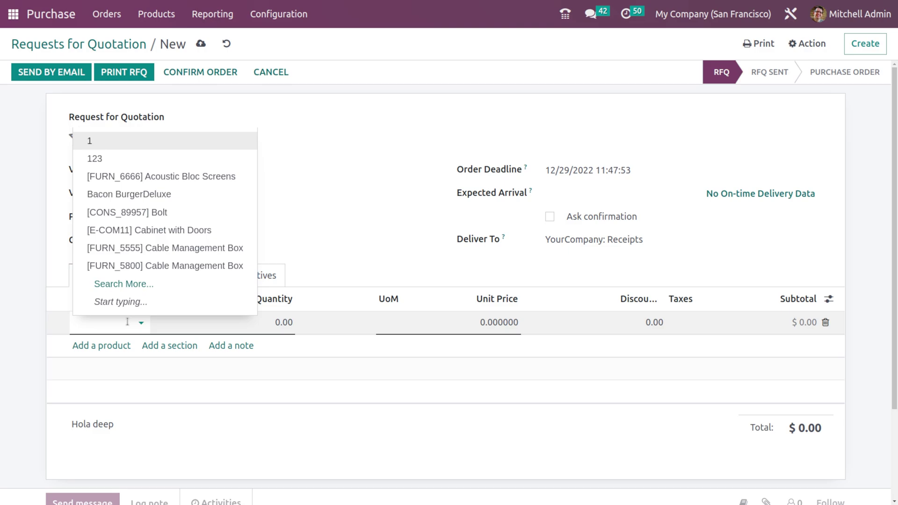
{"action": "left_click", "coordinate": [218, 178]}
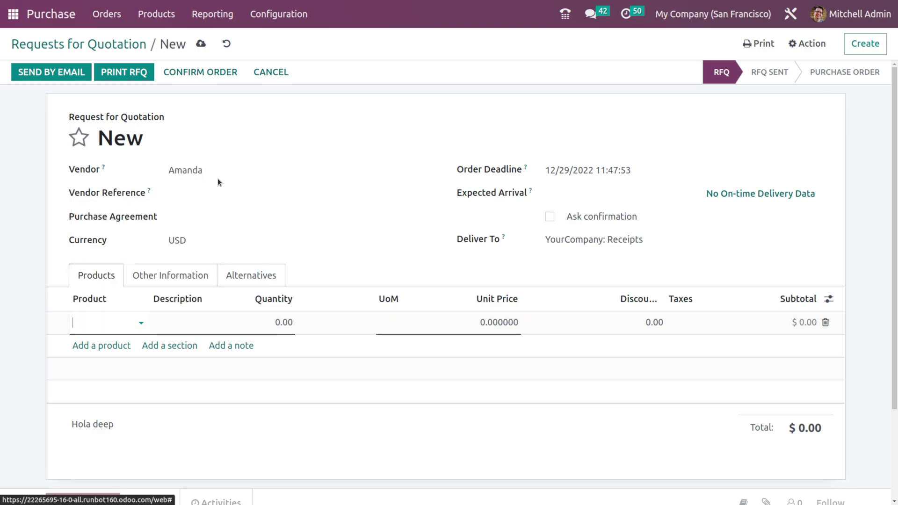
{"action": "left_click", "coordinate": [276, 323]}
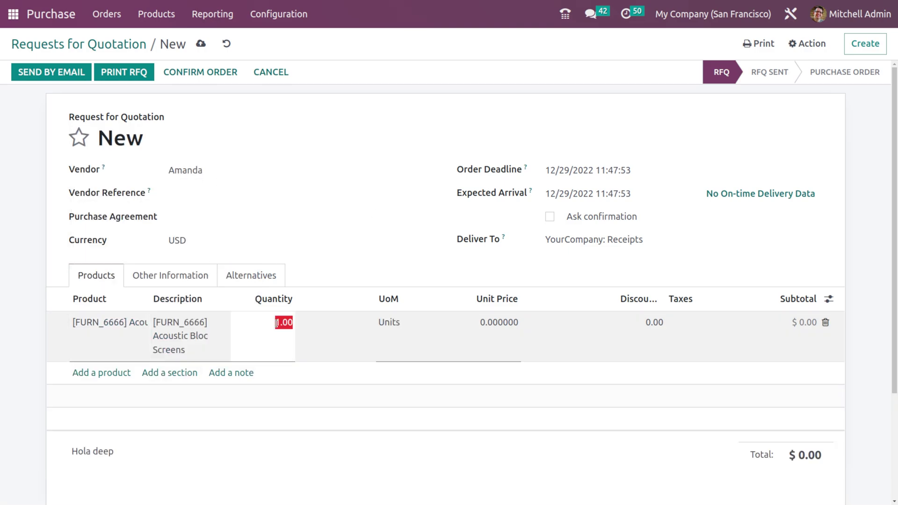
{"action": "type", "text": "5"}
{"action": "left_click", "coordinate": [495, 318]}
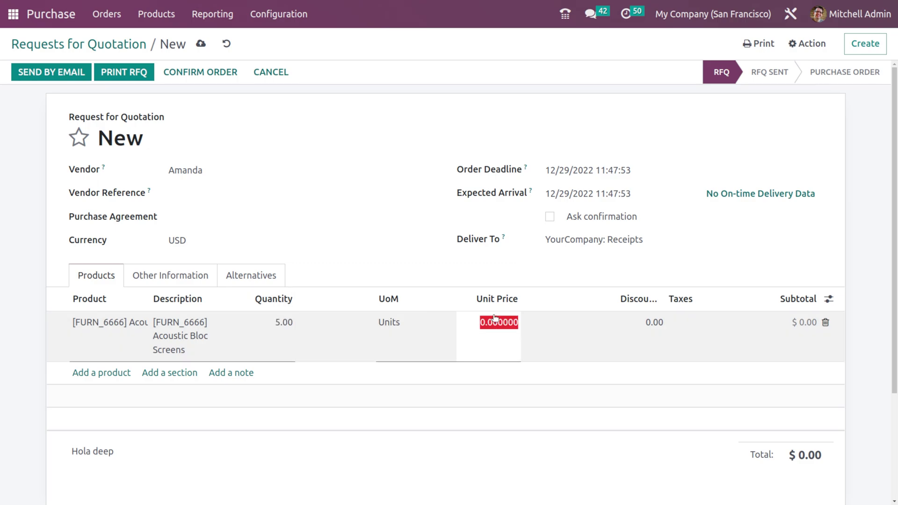
{"action": "type", "text": "50"}
{"action": "left_click", "coordinate": [469, 119]}
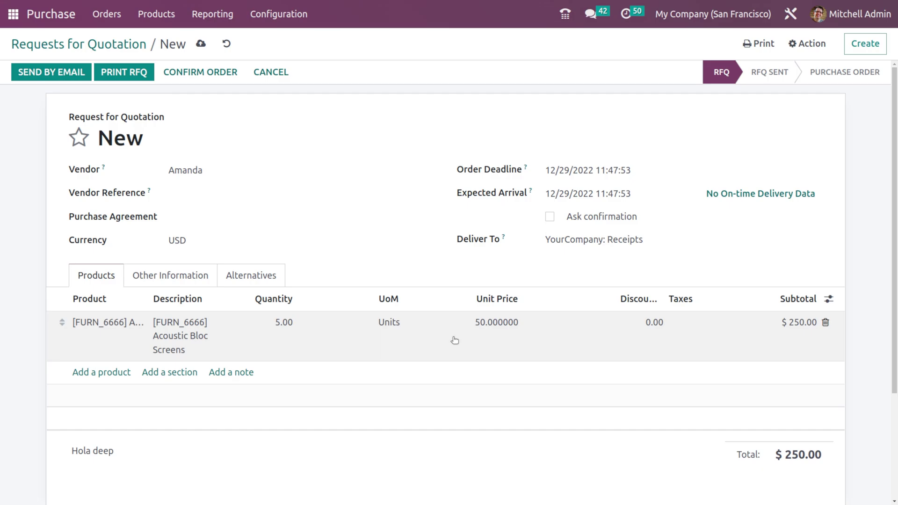
Step: Create an alternative request for quotation for a second vendor, keeping Copy Products enabled
{"action": "left_click", "coordinate": [251, 271]}
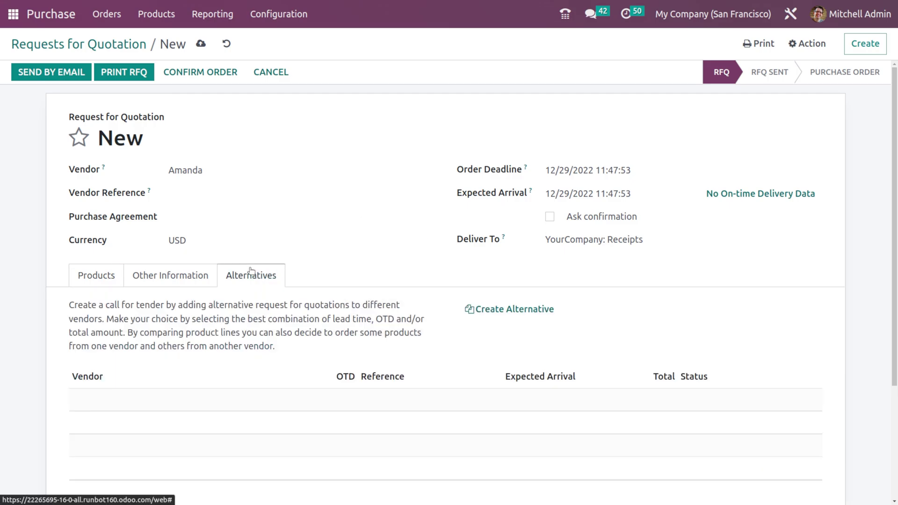
{"action": "scroll", "coordinate": [622, 273], "scroll_direction": "down", "scroll_amount": 1}
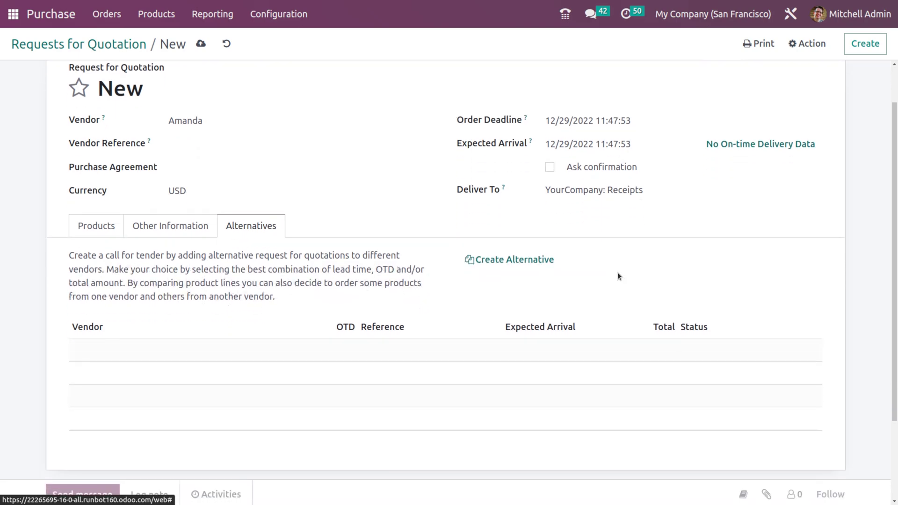
{"action": "left_click", "coordinate": [500, 262]}
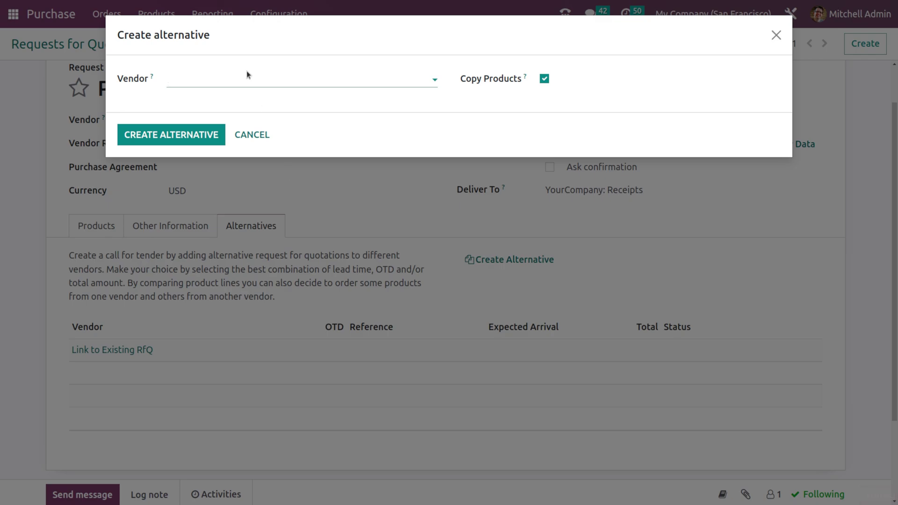
{"action": "left_click", "coordinate": [248, 76]}
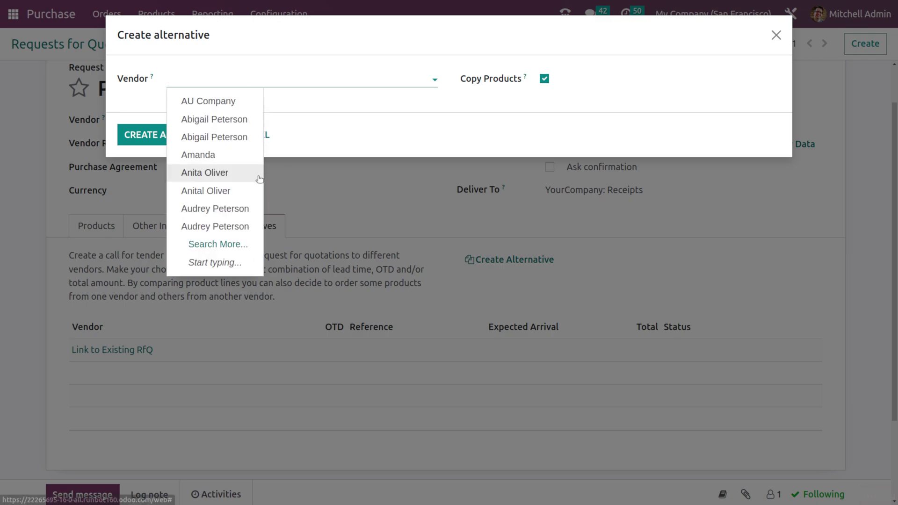
{"action": "left_click", "coordinate": [232, 173]}
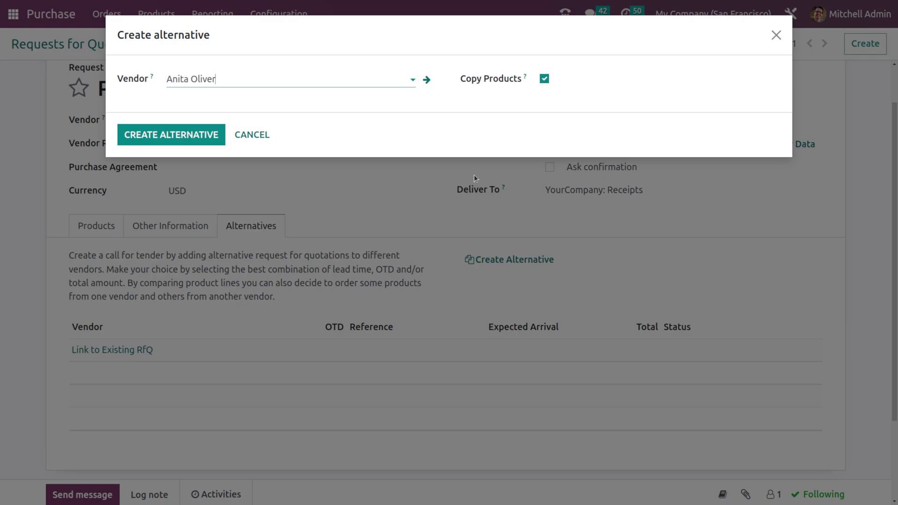
{"action": "left_click", "coordinate": [184, 137]}
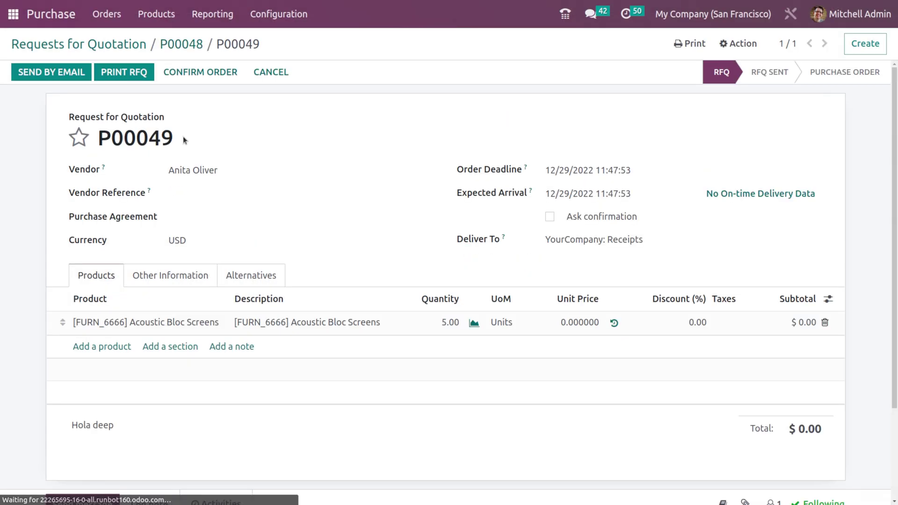
Step: Set the unit price of Acoustic Bloc Screens to 25 in the second vendor's request for quotation
{"action": "scroll", "coordinate": [271, 230], "scroll_direction": "down", "scroll_amount": 1}
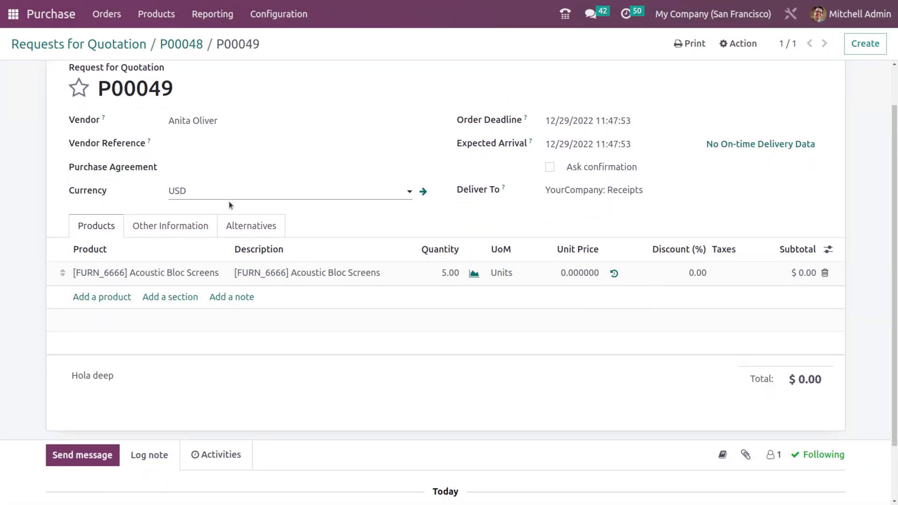
{"action": "scroll", "coordinate": [202, 185], "scroll_direction": "up", "scroll_amount": 1}
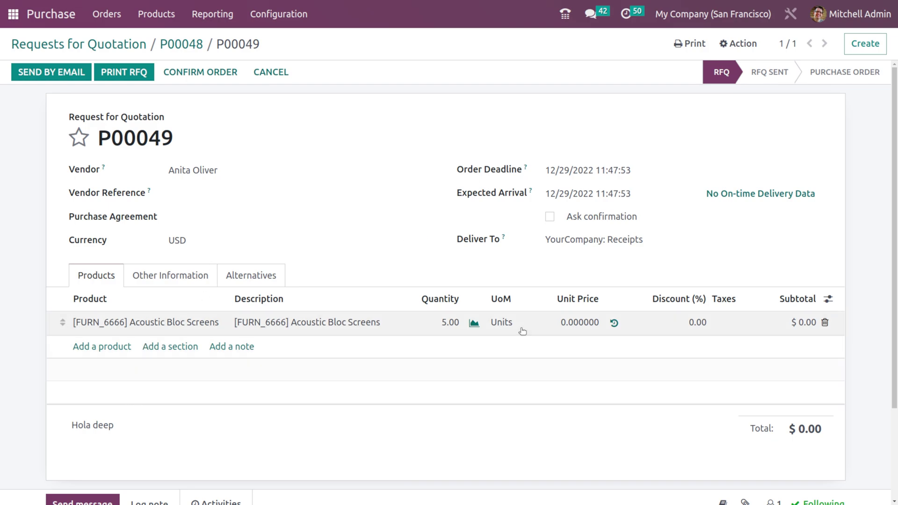
{"action": "left_click", "coordinate": [590, 327]}
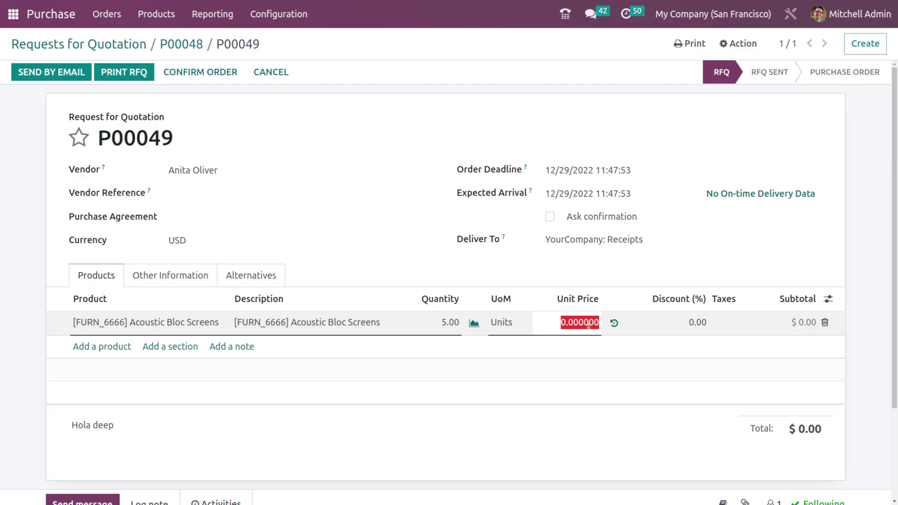
{"action": "type", "text": "25"}
{"action": "left_click", "coordinate": [650, 254]}
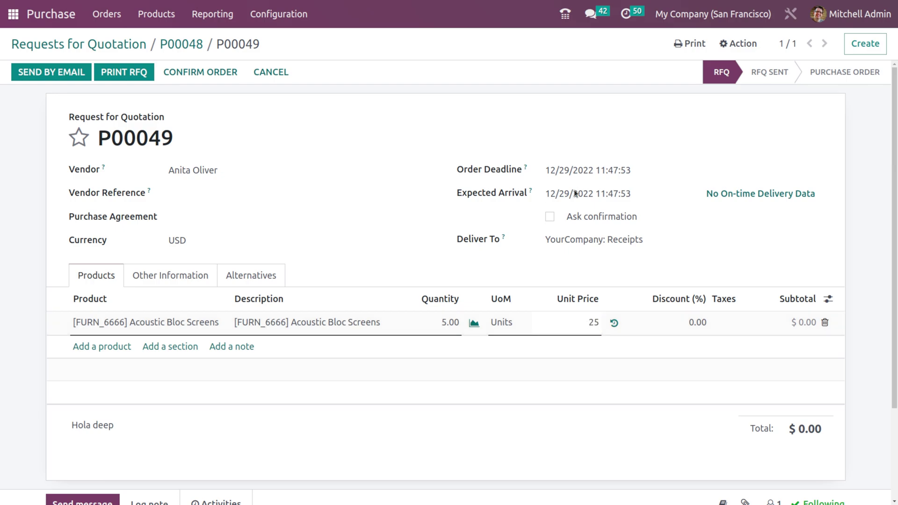
Step: Create another alternative request for quotation for a third vendor with the products copied
{"action": "left_click", "coordinate": [254, 277]}
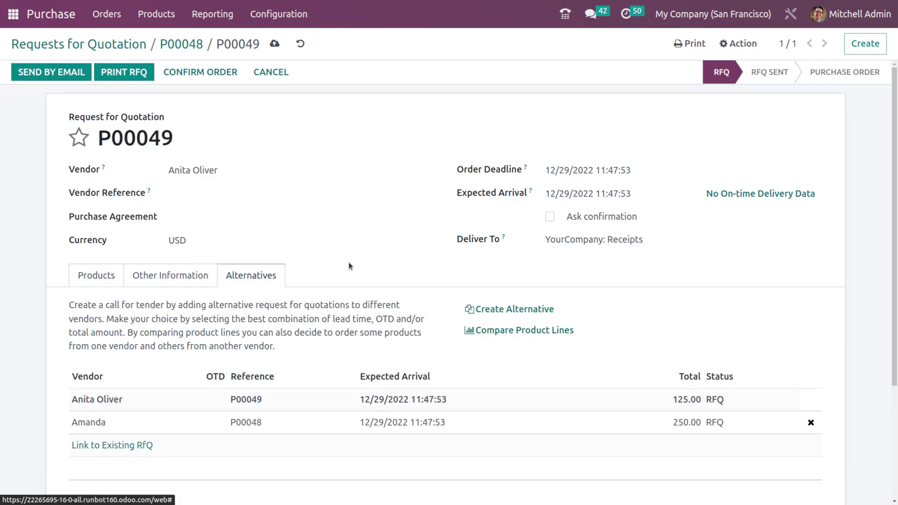
{"action": "scroll", "coordinate": [348, 266], "scroll_direction": "down", "scroll_amount": 1}
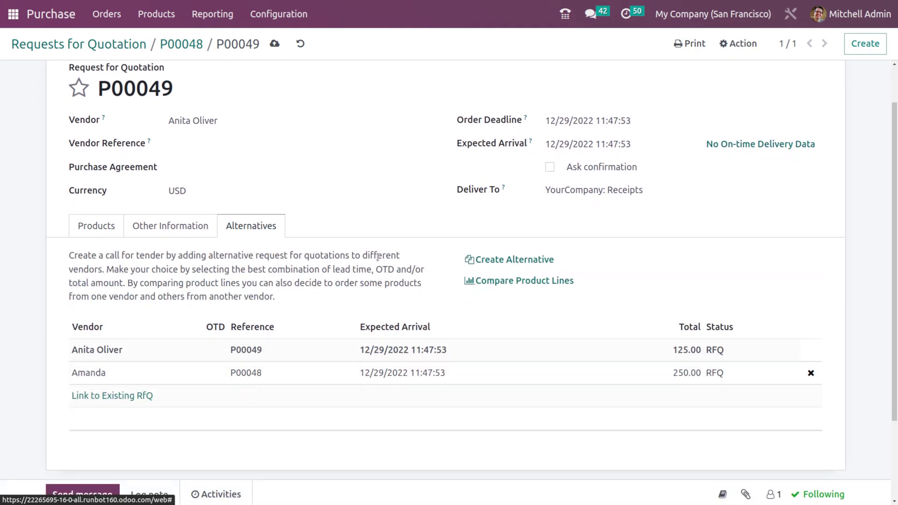
{"action": "left_click", "coordinate": [497, 261]}
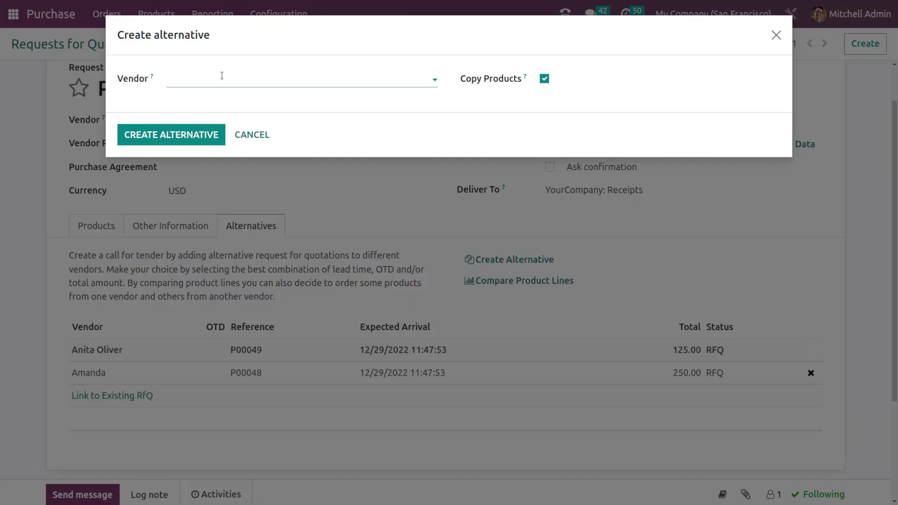
{"action": "left_click", "coordinate": [223, 77]}
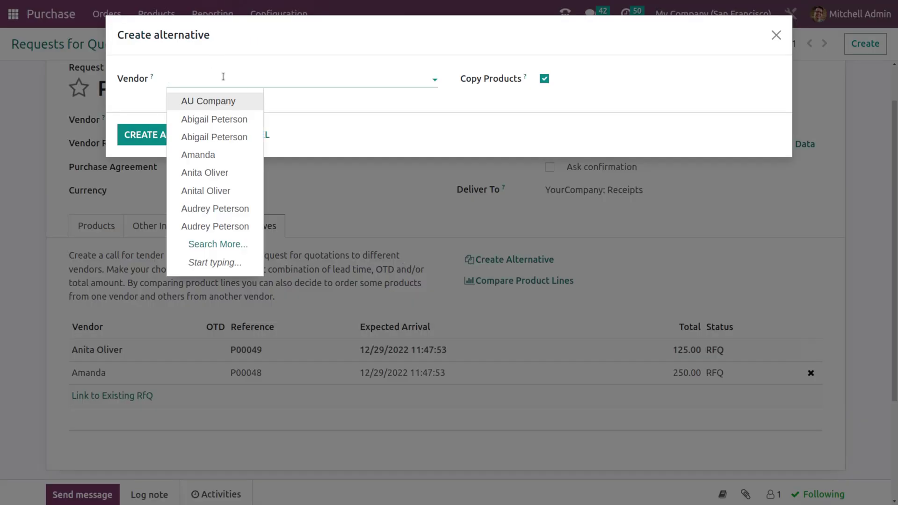
{"action": "left_click", "coordinate": [229, 138]}
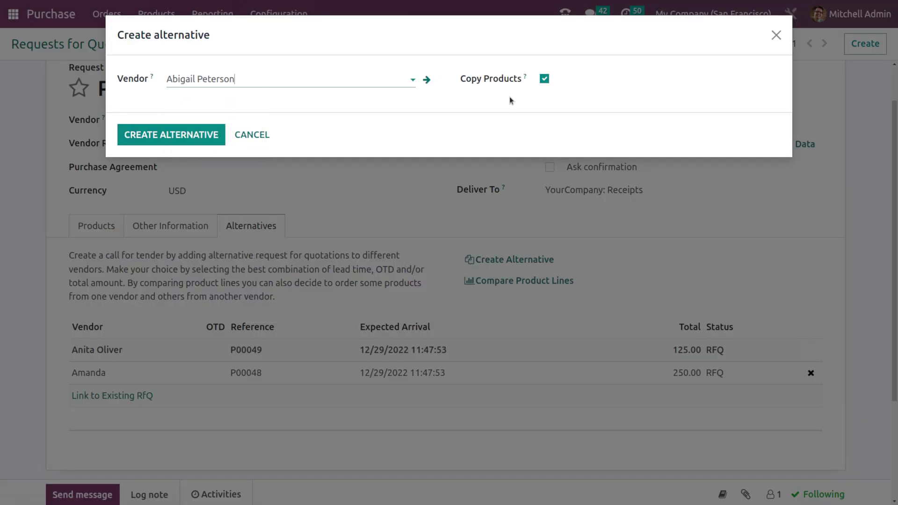
{"action": "left_click", "coordinate": [175, 134]}
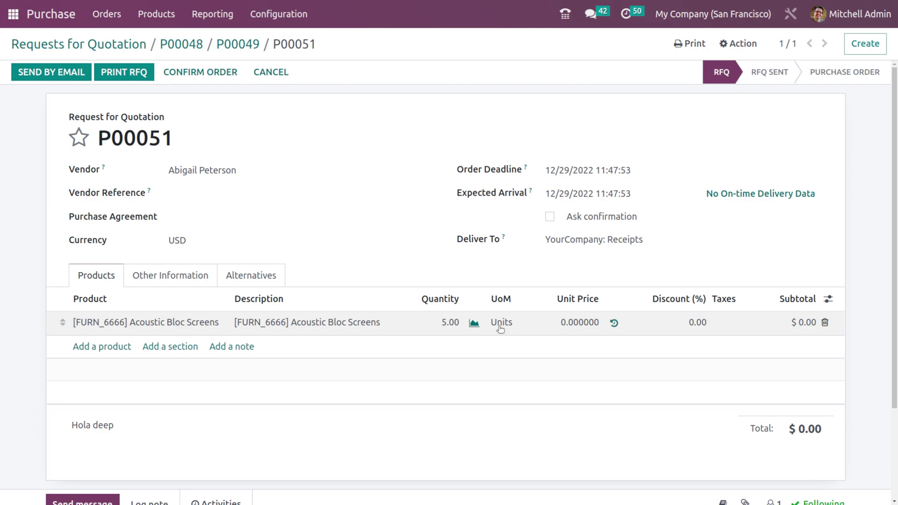
Step: Set the unit price of Acoustic Bloc Screens to 10 in the third vendor's request for quotation
{"action": "left_click", "coordinate": [583, 321]}
{"action": "type", "text": "10"}
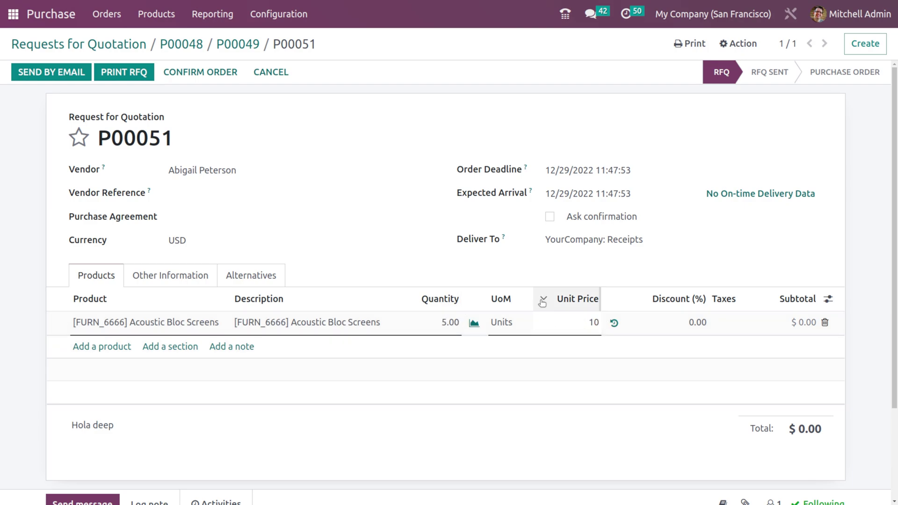
{"action": "left_click", "coordinate": [575, 278]}
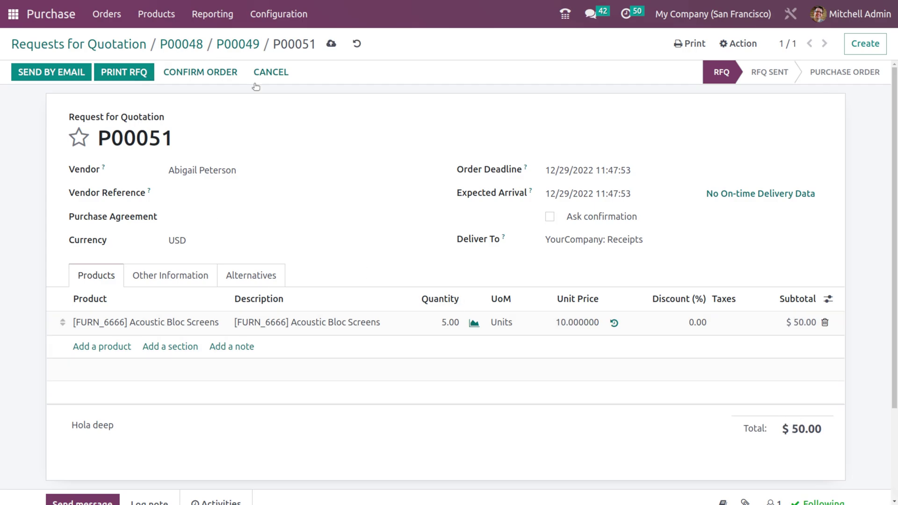
Step: Compare the product lines of the alternative requests for quotation from all three vendors
{"action": "left_click", "coordinate": [226, 276]}
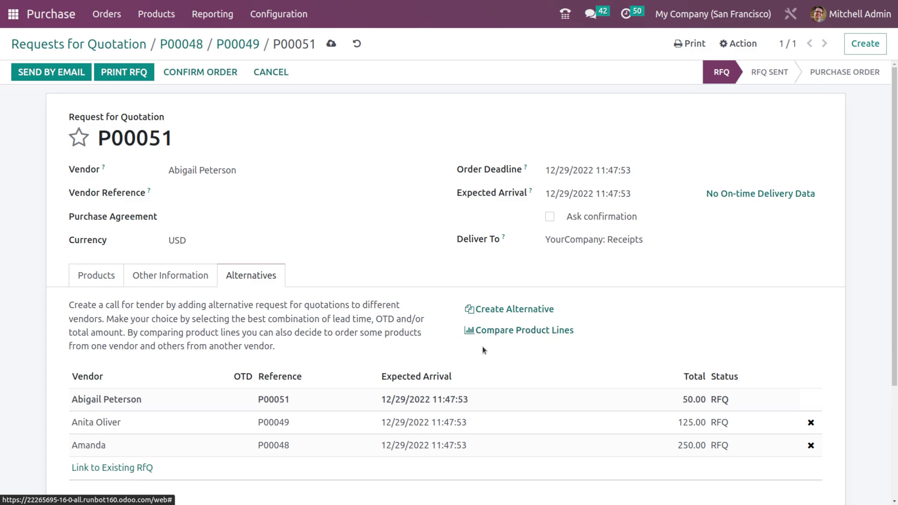
{"action": "left_click", "coordinate": [530, 330]}
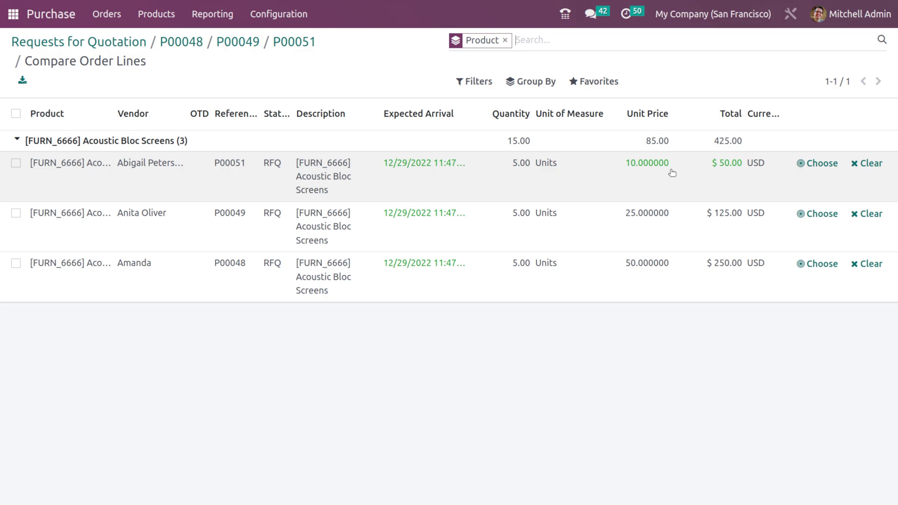
Step: Choose the third vendor's Acoustic Bloc Screens line priced at 10 and review the alternatives in that vendor's request for quotation
{"action": "left_click", "coordinate": [801, 164]}
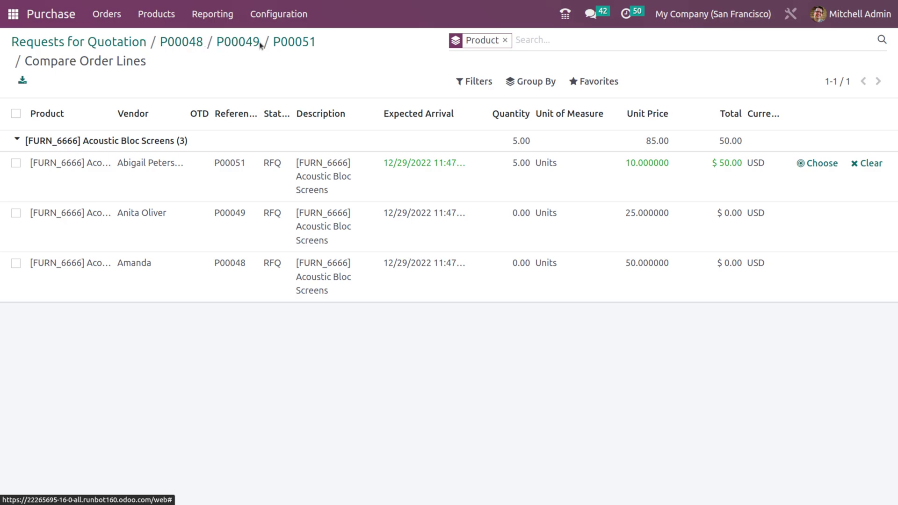
{"action": "left_click", "coordinate": [295, 42]}
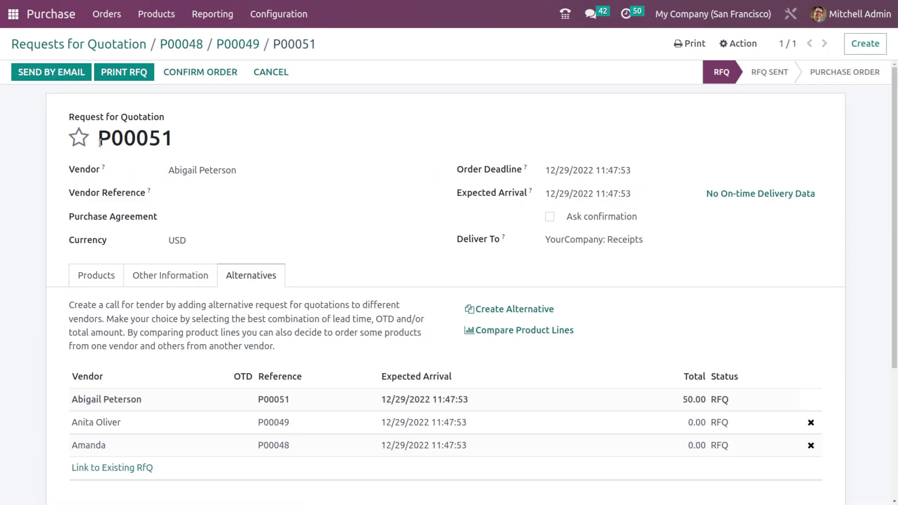
{"action": "scroll", "coordinate": [502, 342], "scroll_direction": "down", "scroll_amount": 3}
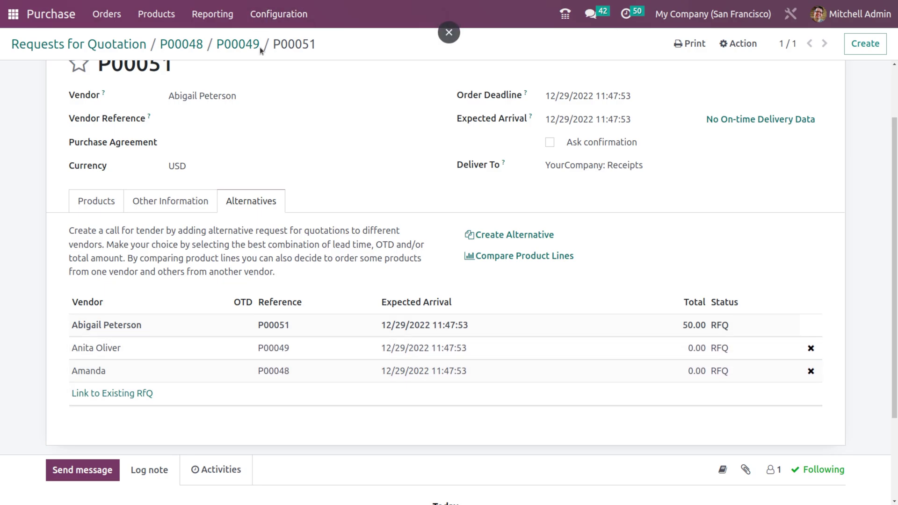
Step: Confirm the third vendor's request for quotation as a purchase order and cancel the two open alternatives
{"action": "left_click", "coordinate": [239, 47]}
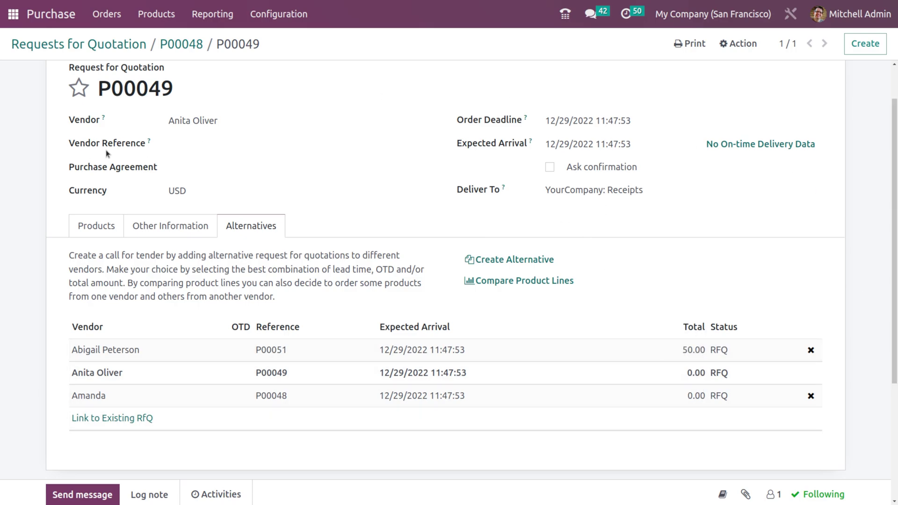
{"action": "left_click", "coordinate": [279, 352]}
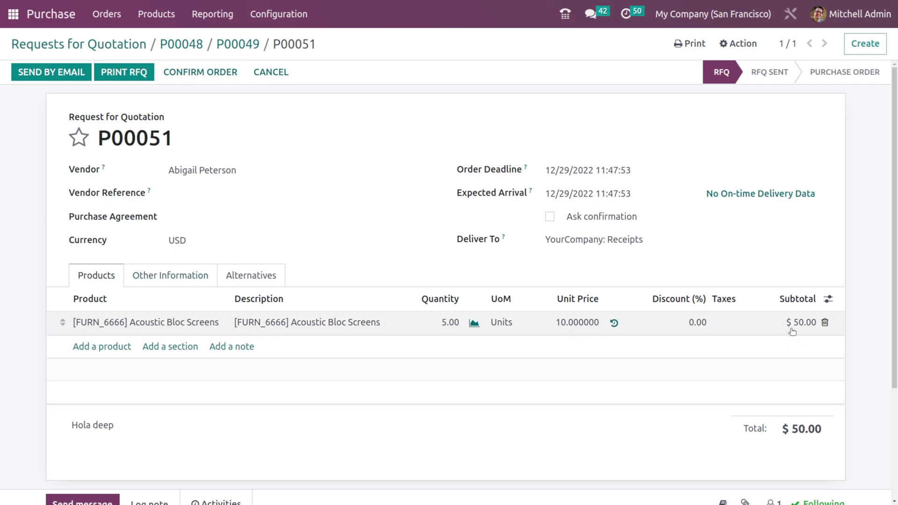
{"action": "left_click", "coordinate": [176, 71]}
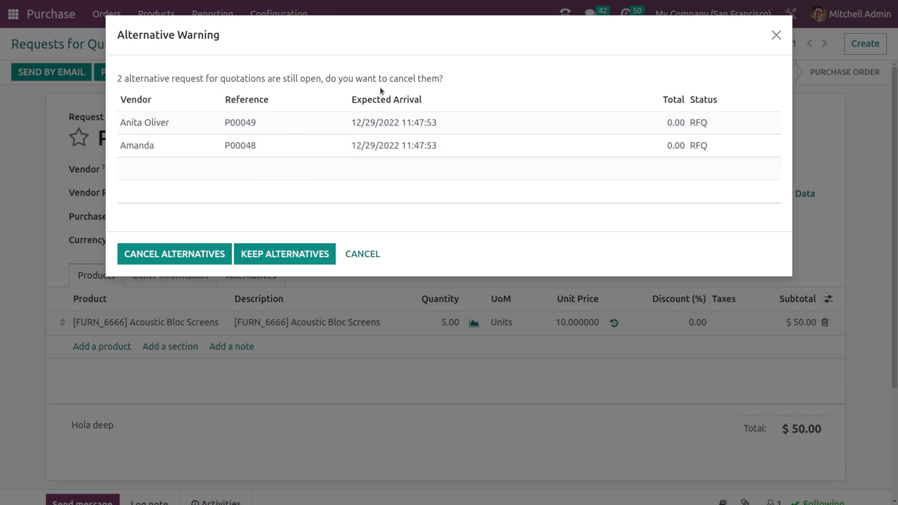
{"action": "left_click", "coordinate": [198, 255]}
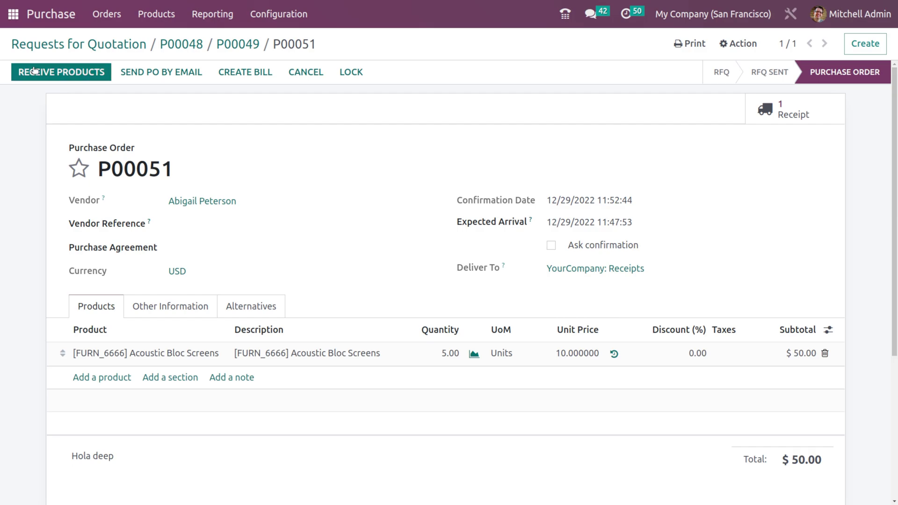
Step: Review the order statuses in the lists of requests for quotation and purchase orders
{"action": "left_click", "coordinate": [61, 46]}
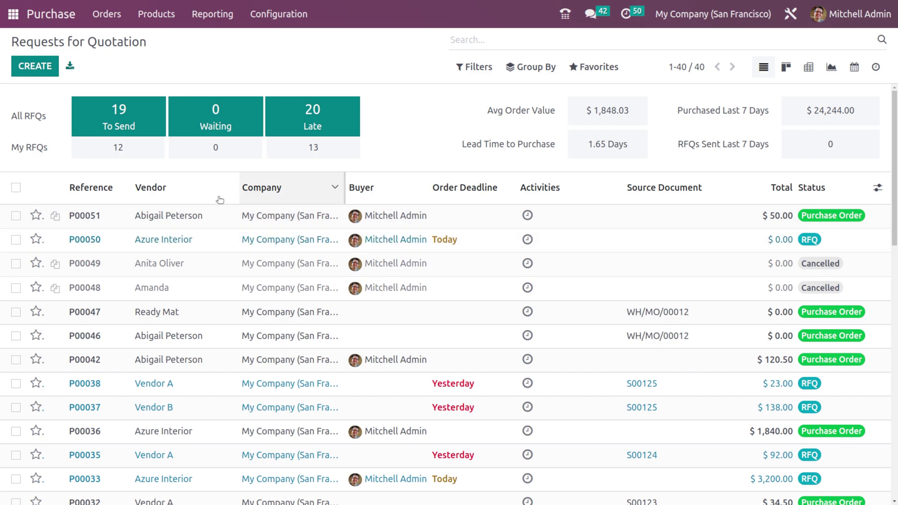
{"action": "left_click", "coordinate": [107, 14]}
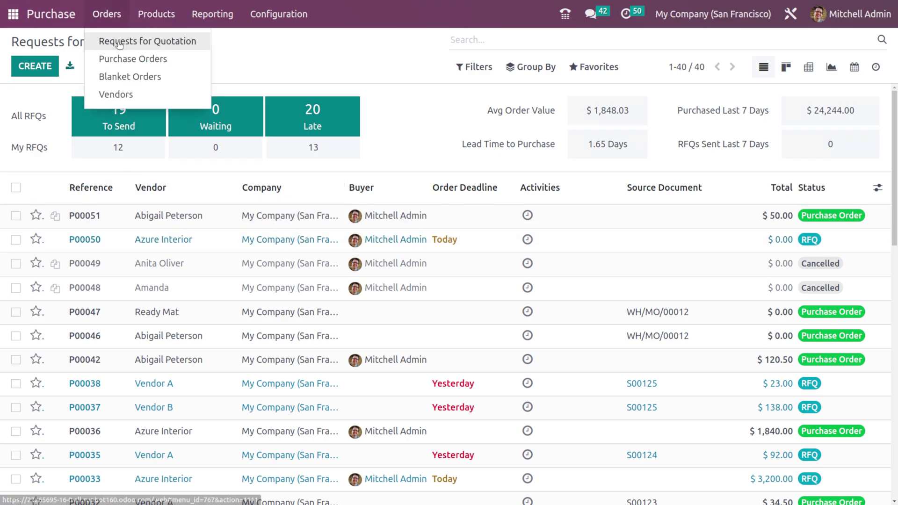
{"action": "left_click", "coordinate": [119, 40]}
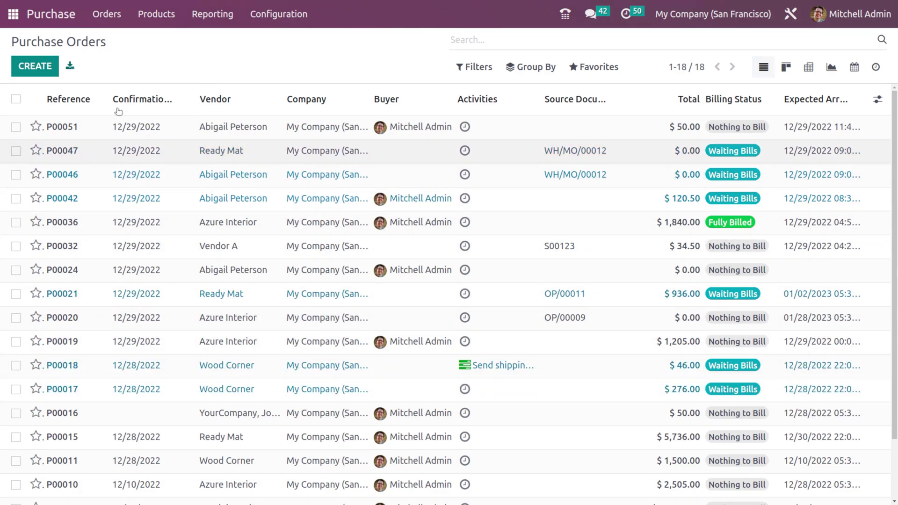
{"action": "left_click", "coordinate": [100, 26]}
{"action": "left_click", "coordinate": [120, 40]}
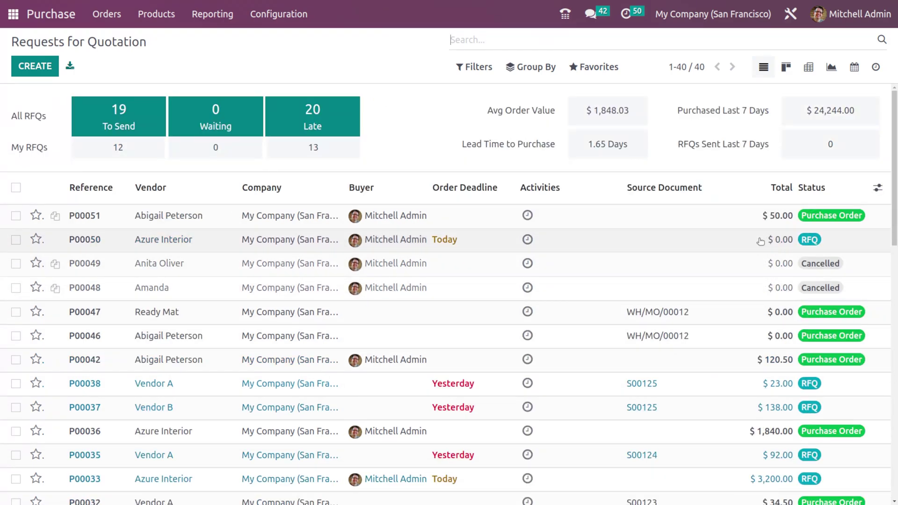
Step: Check the products and the alternatives' statuses in the third vendor's purchase order, and return to the list
{"action": "left_click", "coordinate": [759, 217]}
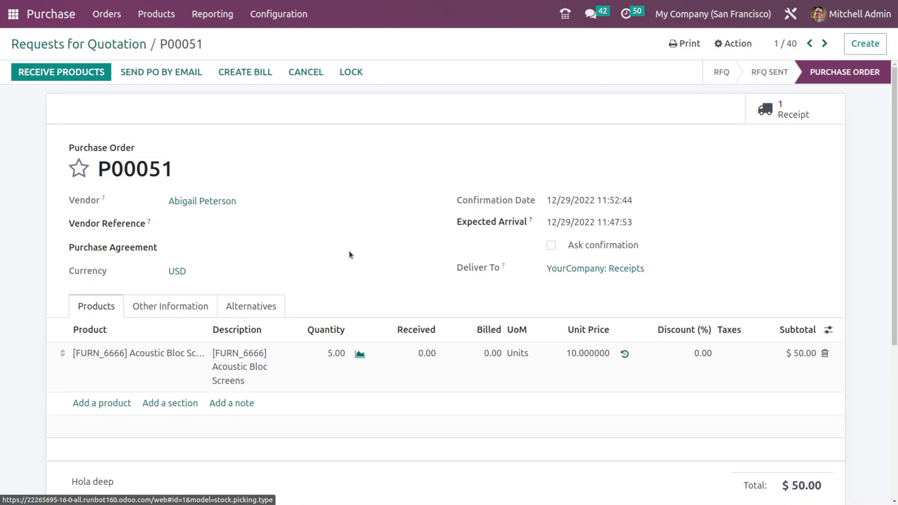
{"action": "scroll", "coordinate": [279, 201], "scroll_direction": "down", "scroll_amount": 1}
{"action": "scroll", "coordinate": [629, 425], "scroll_direction": "up", "scroll_amount": 1}
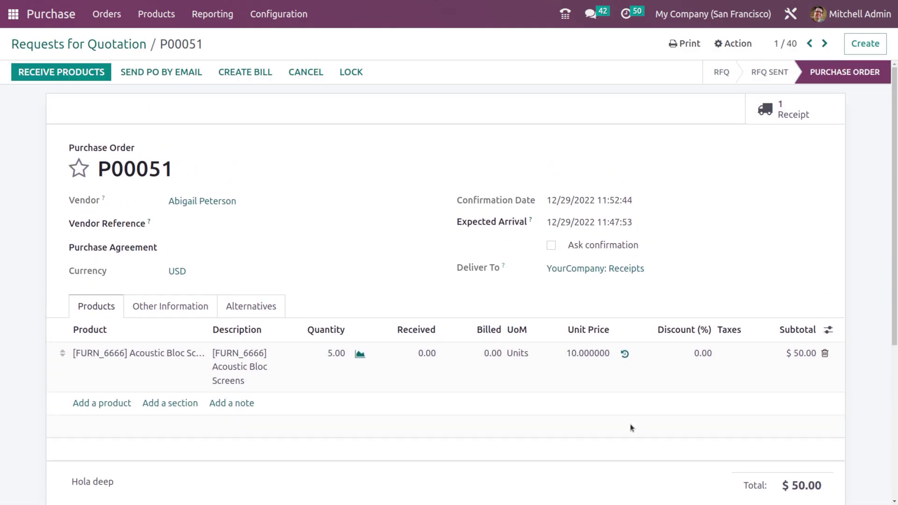
{"action": "left_click", "coordinate": [269, 297]}
{"action": "scroll", "coordinate": [243, 373], "scroll_direction": "down", "scroll_amount": 2}
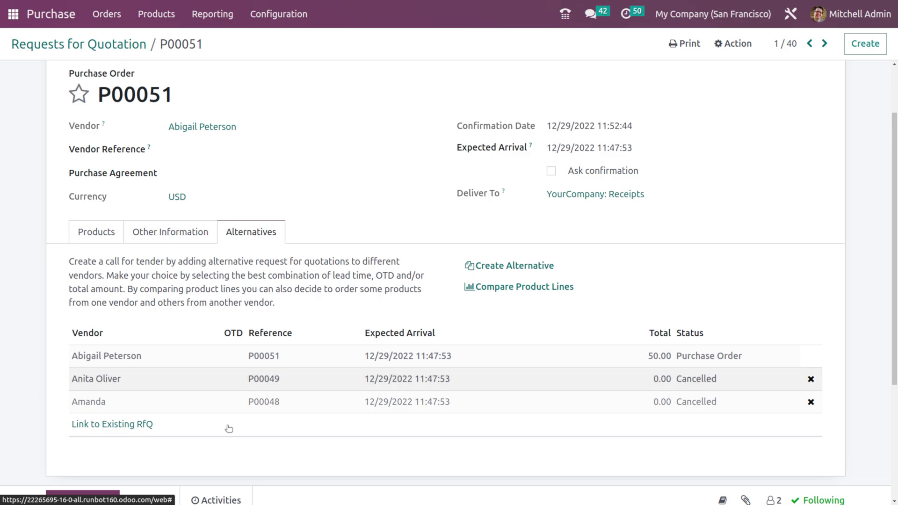
{"action": "left_click", "coordinate": [99, 48]}
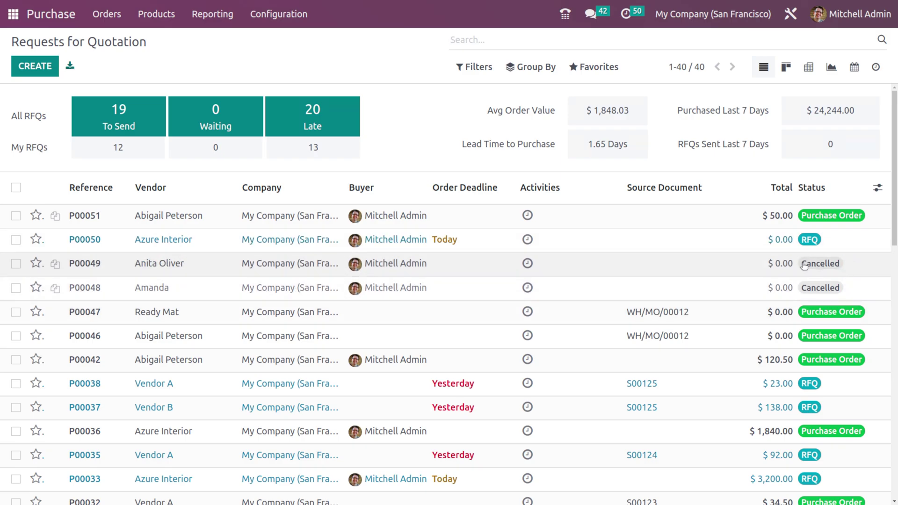
Step: Receive the Acoustic Bloc Screens of the third vendor's purchase order, validate the receipt and return to the order
{"action": "left_click", "coordinate": [470, 212]}
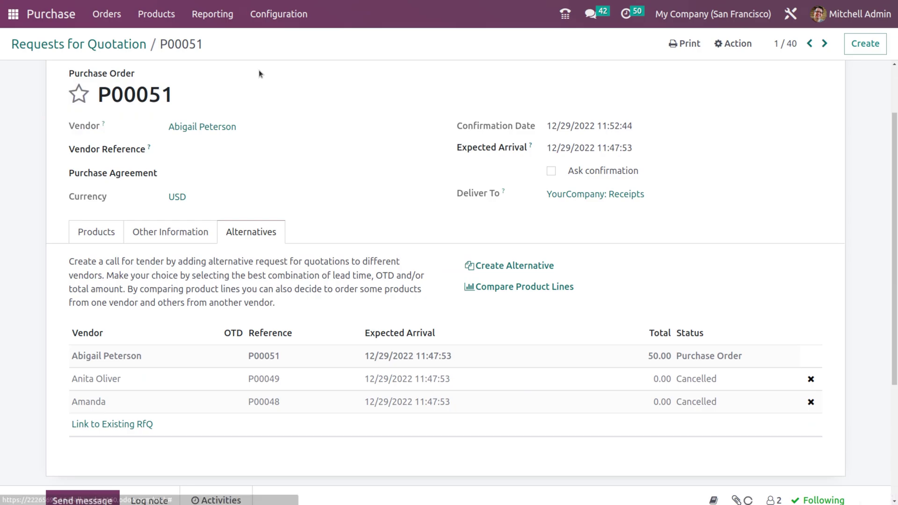
{"action": "left_click", "coordinate": [87, 74]}
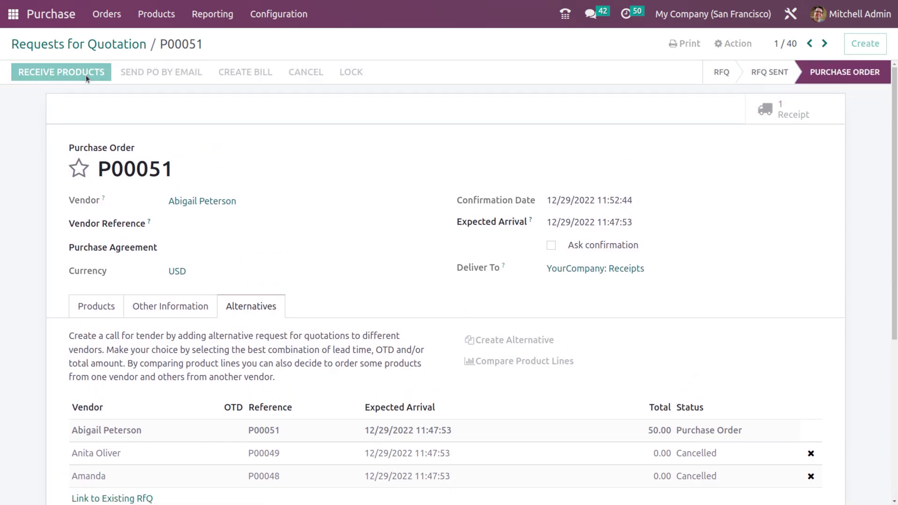
{"action": "left_click", "coordinate": [57, 69]}
{"action": "left_click", "coordinate": [139, 134]}
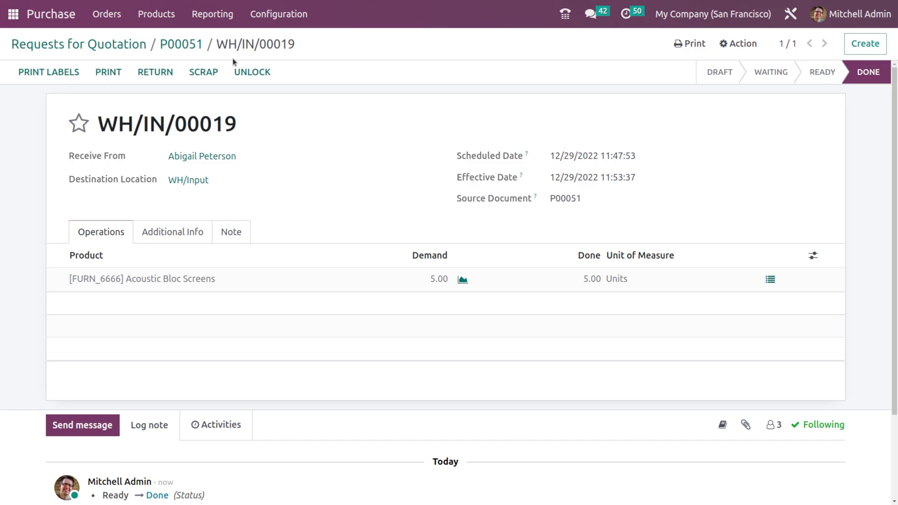
{"action": "left_click", "coordinate": [185, 49]}
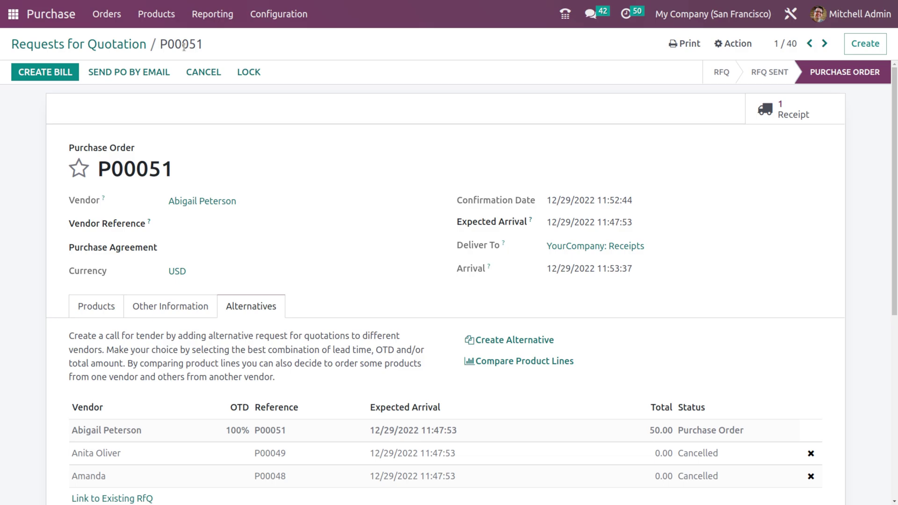
Step: Start a new blanket order and open the record of its Blanket Order agreement type
{"action": "left_click", "coordinate": [117, 23]}
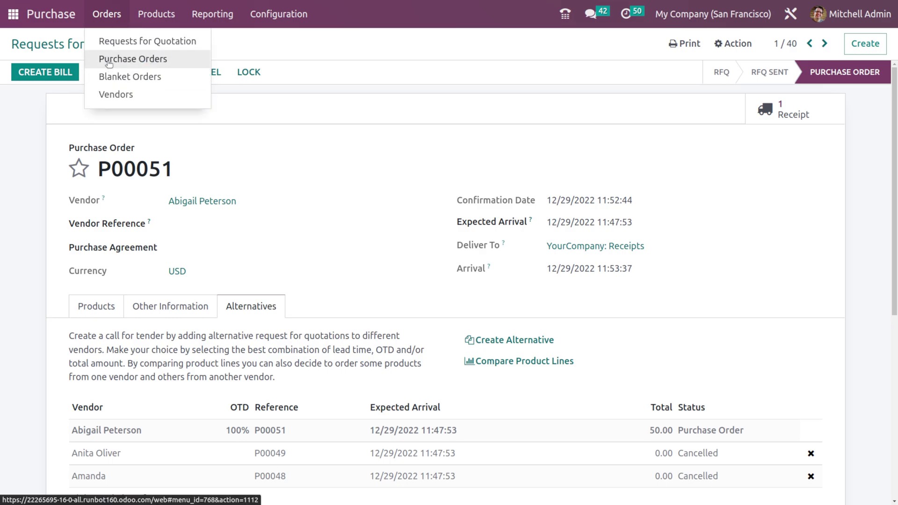
{"action": "left_click", "coordinate": [127, 77]}
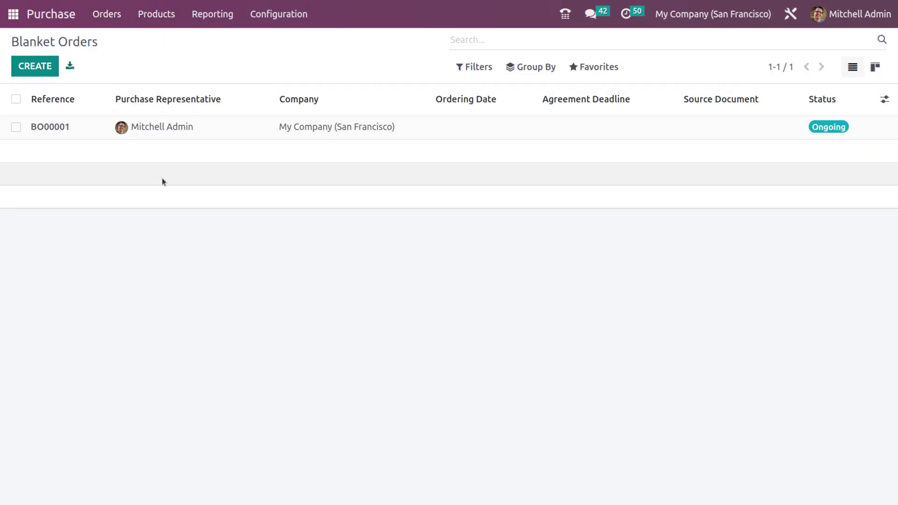
{"action": "left_click", "coordinate": [47, 71]}
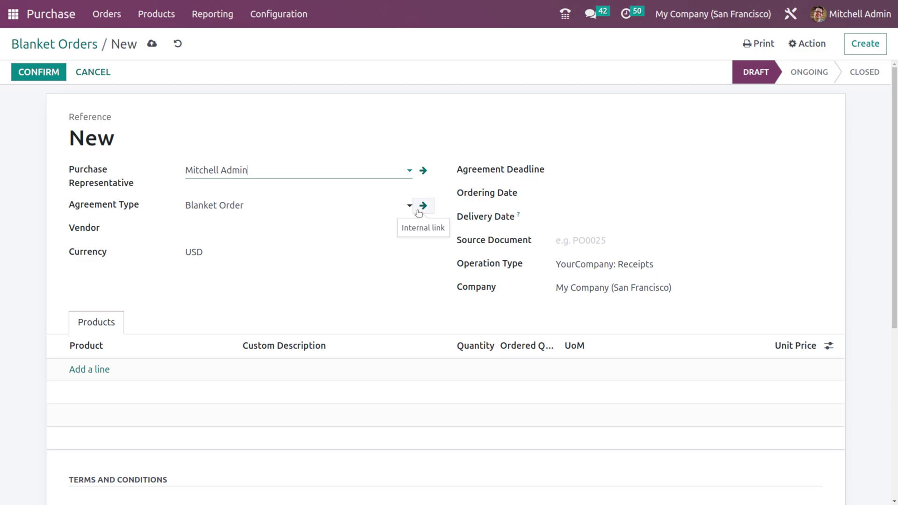
{"action": "left_click", "coordinate": [293, 204]}
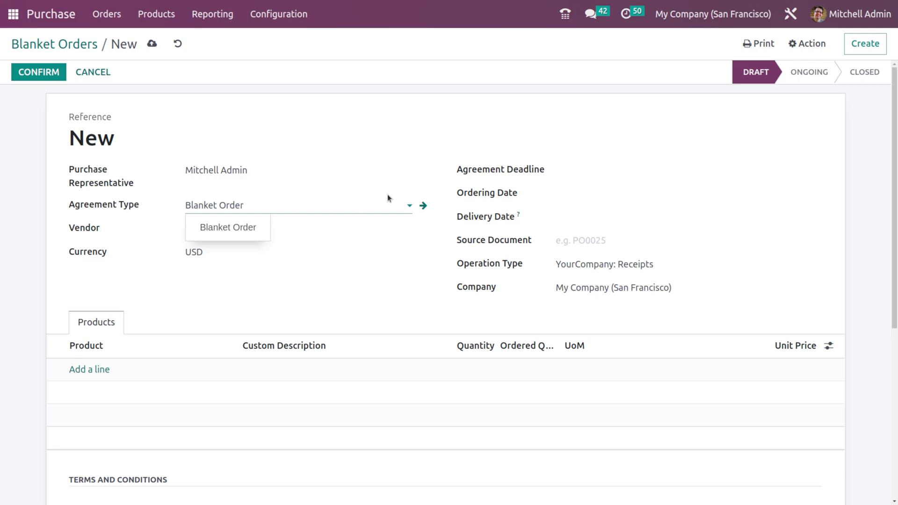
{"action": "left_click", "coordinate": [422, 205]}
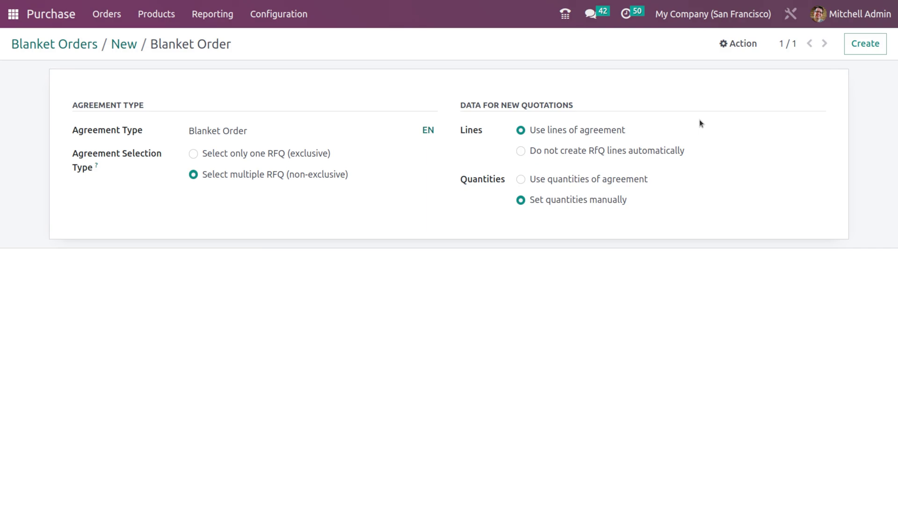
Step: Rename the Blanket Order agreement type as "call for tender"
{"action": "left_click", "coordinate": [285, 131]}
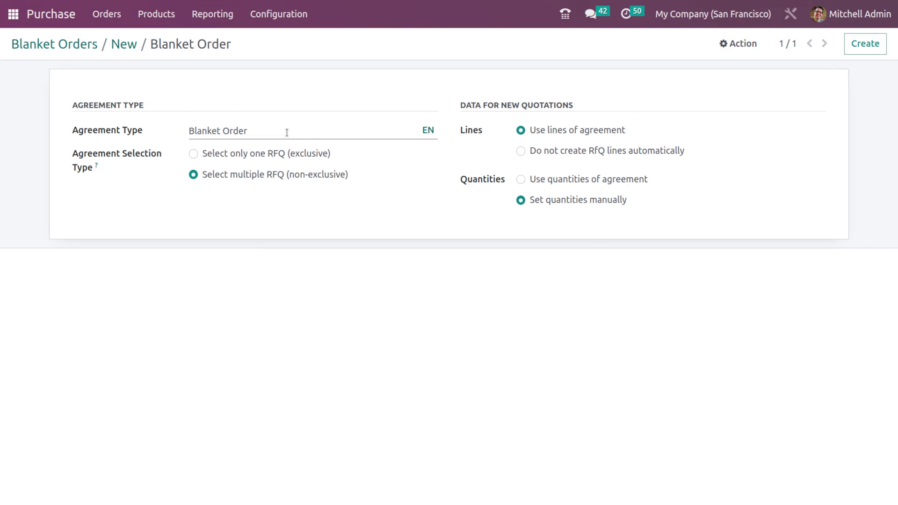
{"action": "left_click_drag", "start_coordinate": [285, 132], "coordinate": [162, 132]}
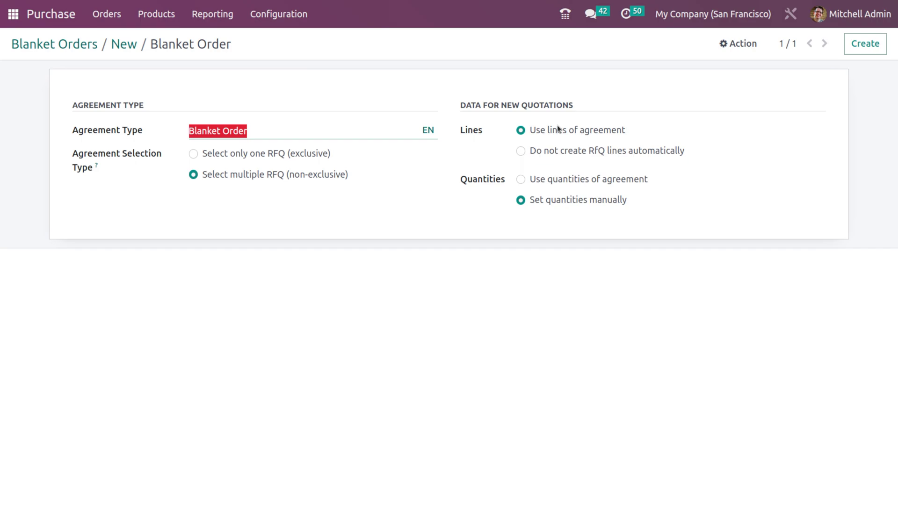
{"action": "left_click", "coordinate": [312, 134]}
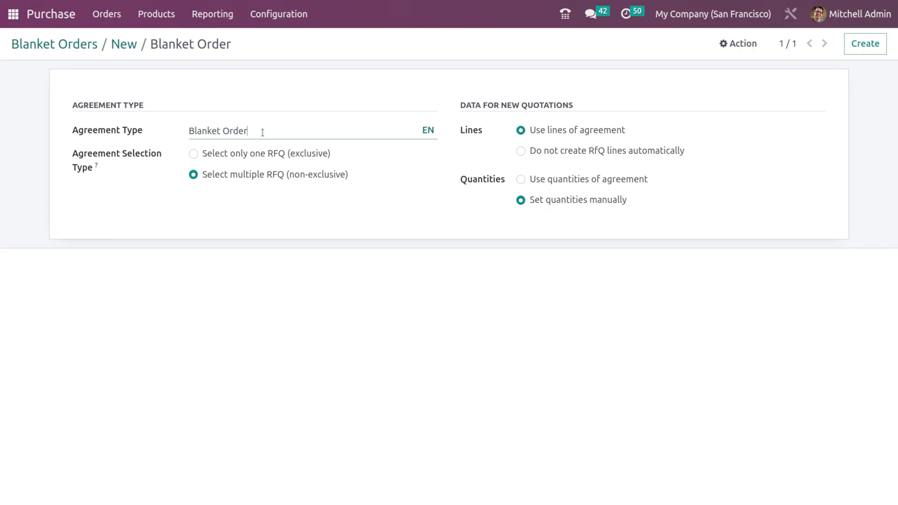
{"action": "left_click_drag", "start_coordinate": [261, 131], "coordinate": [183, 136]}
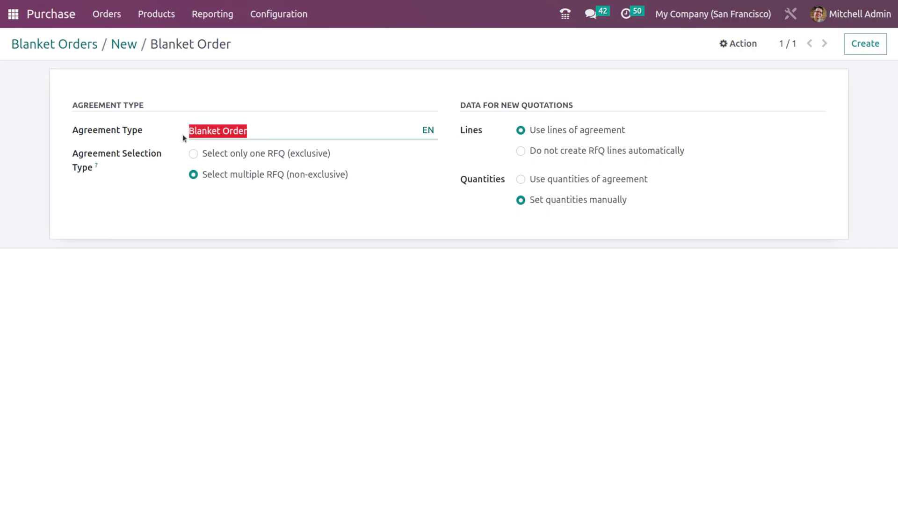
{"action": "type", "text": "call"}
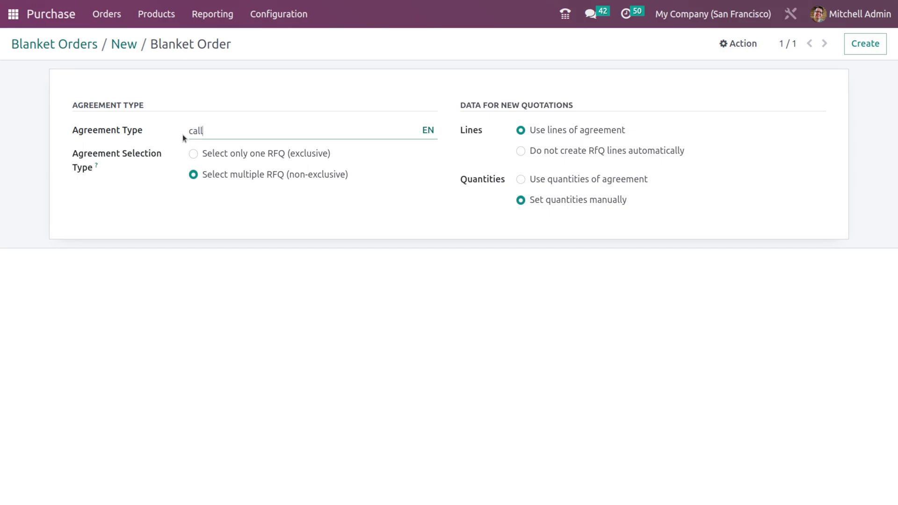
{"action": "type", "text": "for tender"}
Step: Set the agreement type to select only one RFQ (exclusive) and use quantities of agreement, save it and return to the new blanket order
{"action": "left_click", "coordinate": [193, 154]}
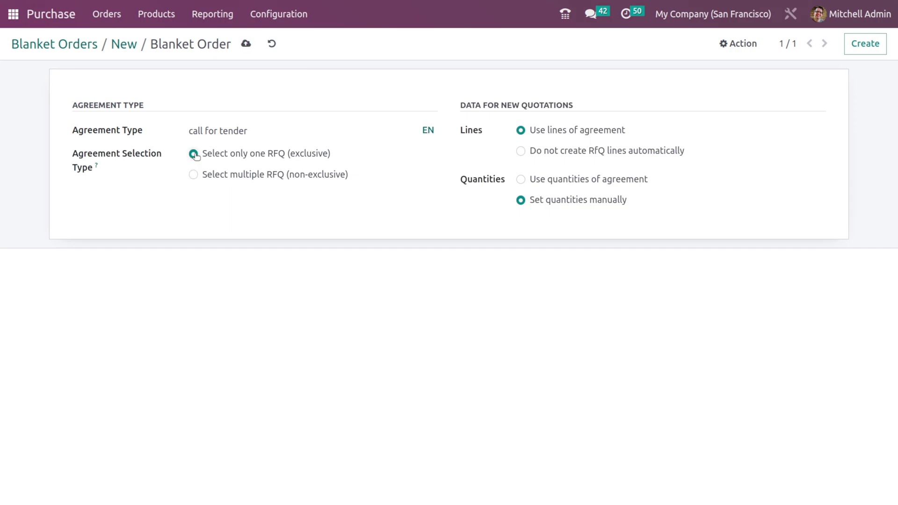
{"action": "left_click", "coordinate": [521, 179]}
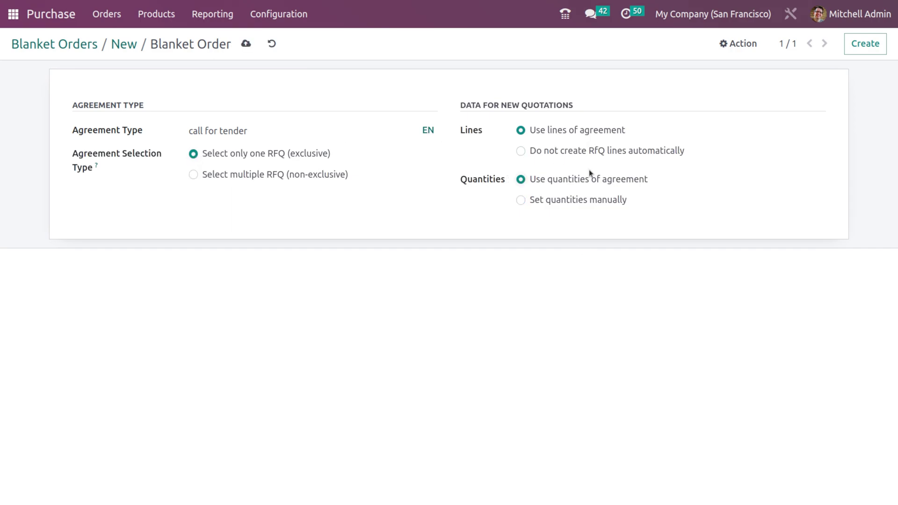
{"action": "left_click", "coordinate": [246, 44]}
{"action": "left_click", "coordinate": [123, 44]}
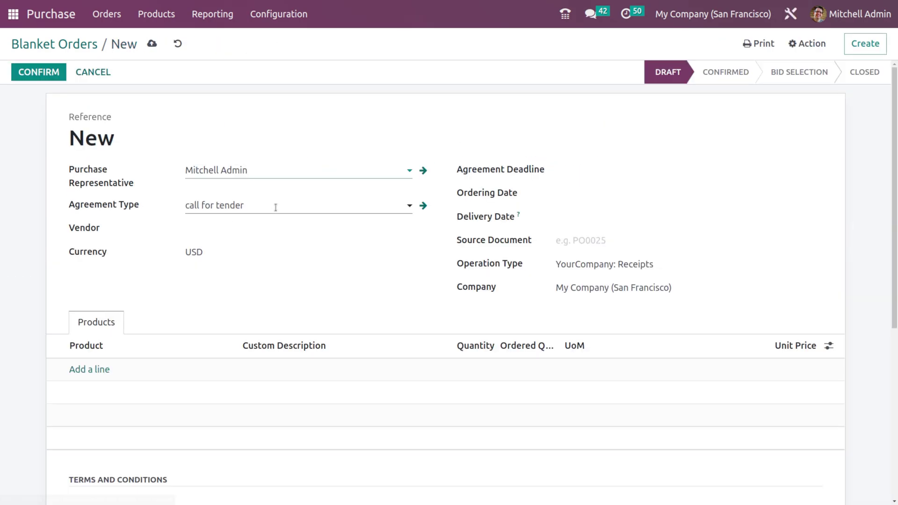
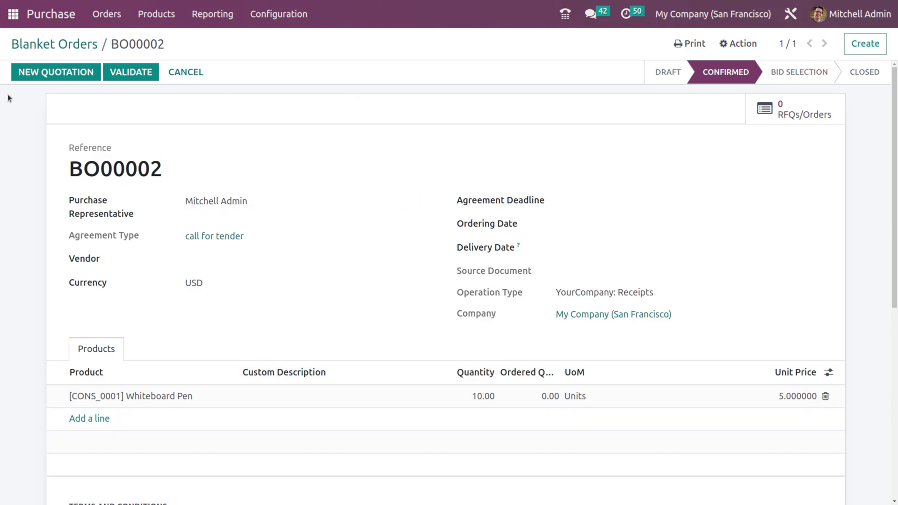
Step: Create a new quotation from the confirmed call for tender agreement and select the vendor who won the earlier tender
{"action": "left_click", "coordinate": [55, 72]}
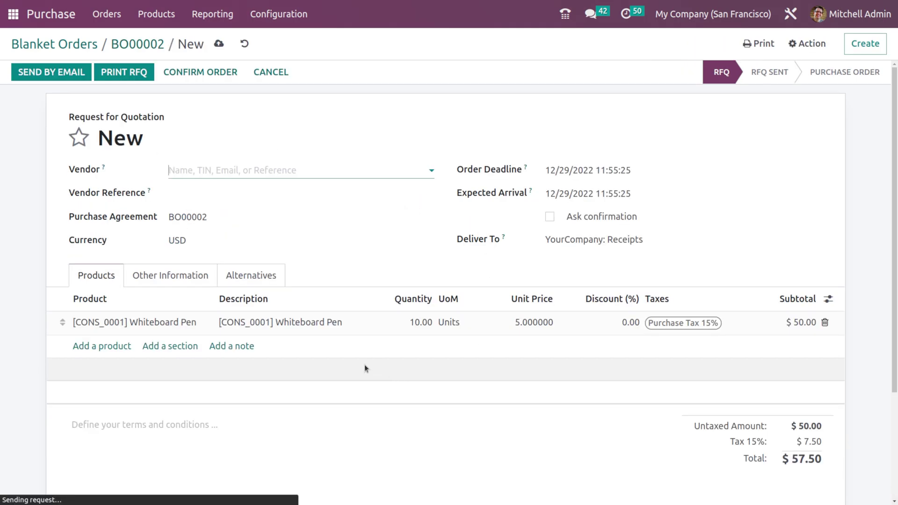
{"action": "left_click", "coordinate": [223, 167]}
{"action": "left_click", "coordinate": [222, 257]}
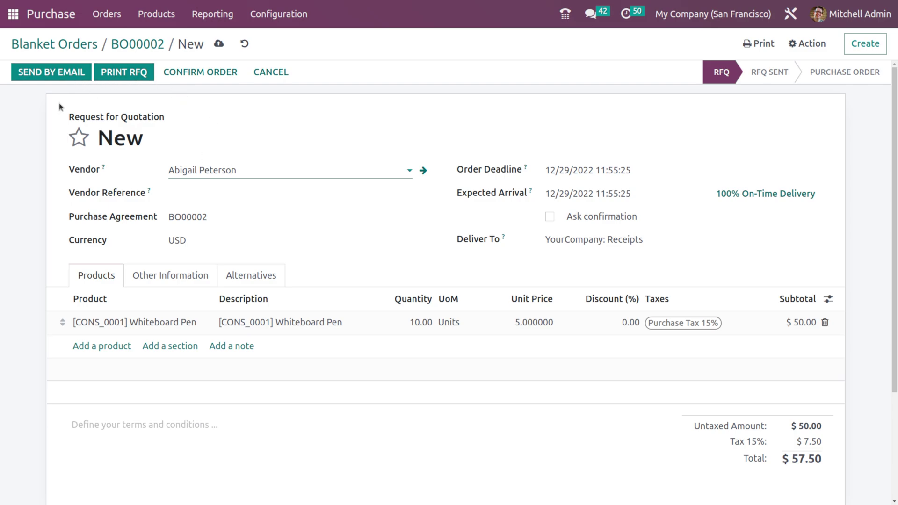
Step: Send the first request for quotation to its vendor by email and return to the call for tender agreement
{"action": "left_click", "coordinate": [78, 71]}
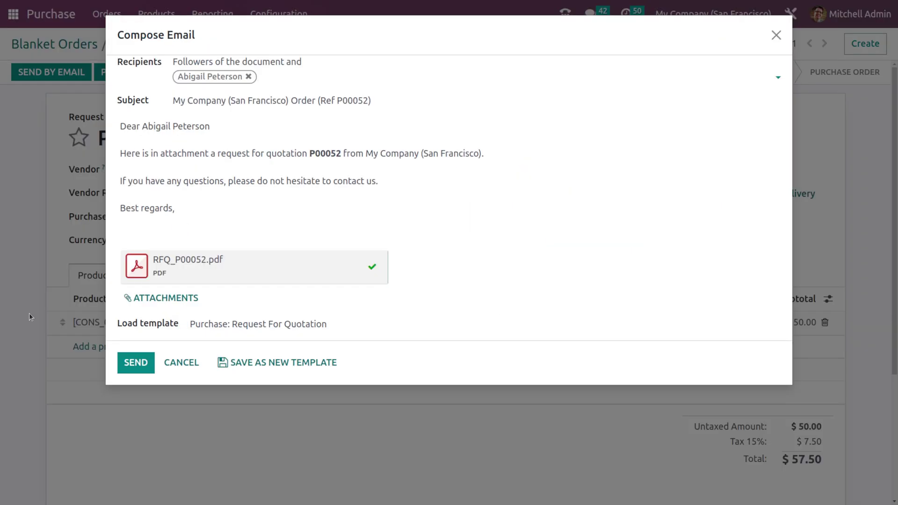
{"action": "left_click", "coordinate": [136, 364]}
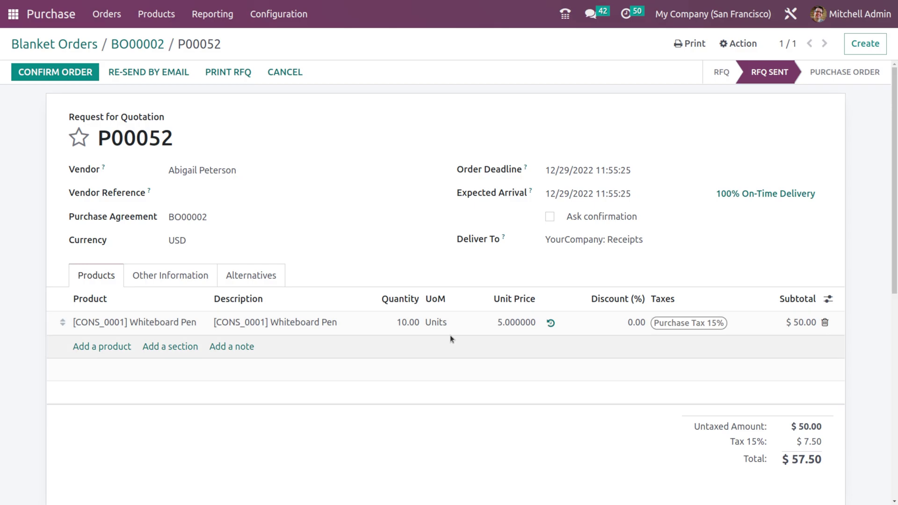
{"action": "left_click", "coordinate": [136, 44]}
Step: Create a second quotation from the agreement for the same-named vendor, setting the Whiteboard Pen unit price to 10
{"action": "left_click", "coordinate": [53, 72]}
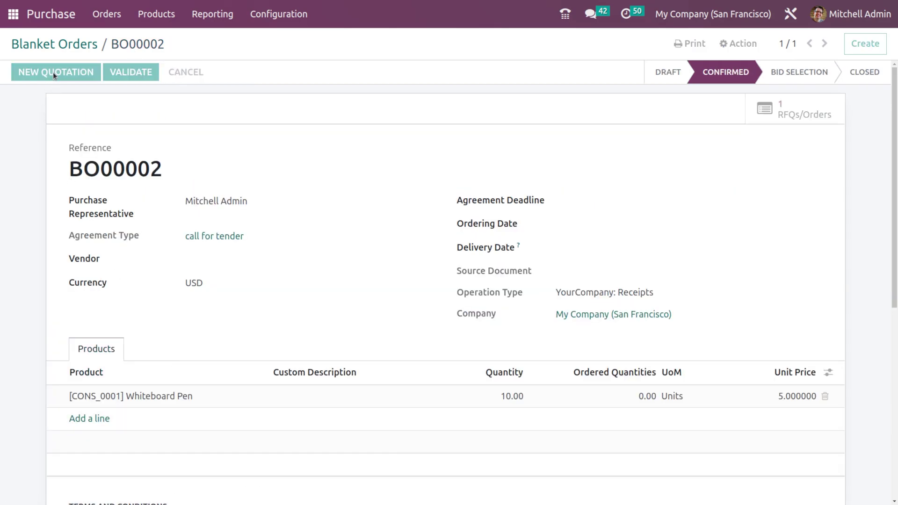
{"action": "left_click", "coordinate": [329, 171]}
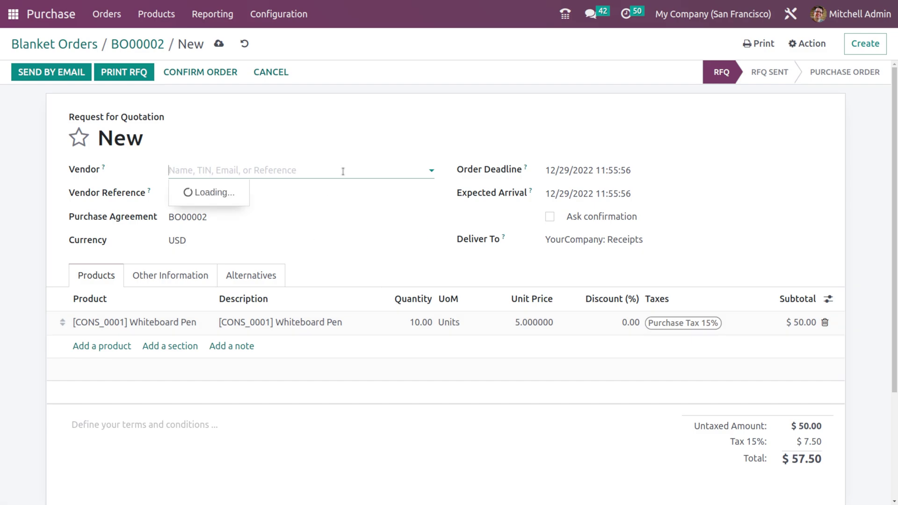
{"action": "left_click", "coordinate": [264, 246]}
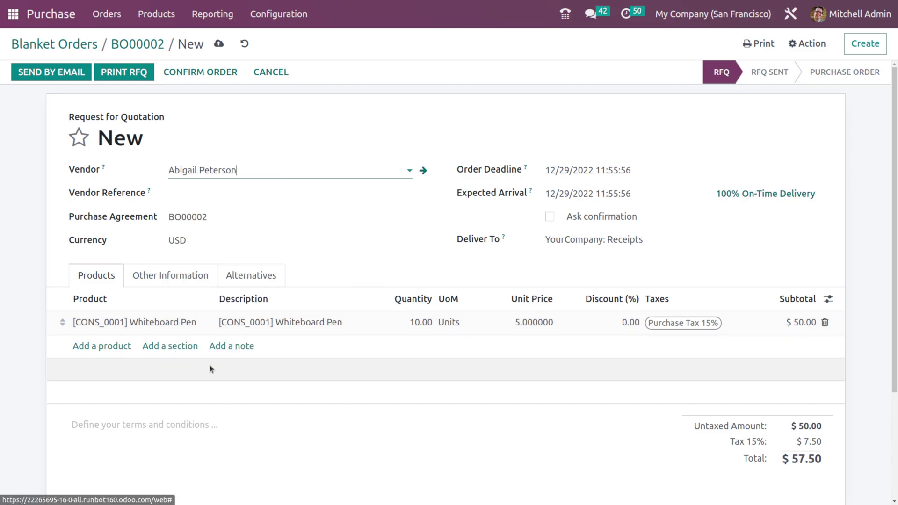
{"action": "left_click", "coordinate": [530, 323]}
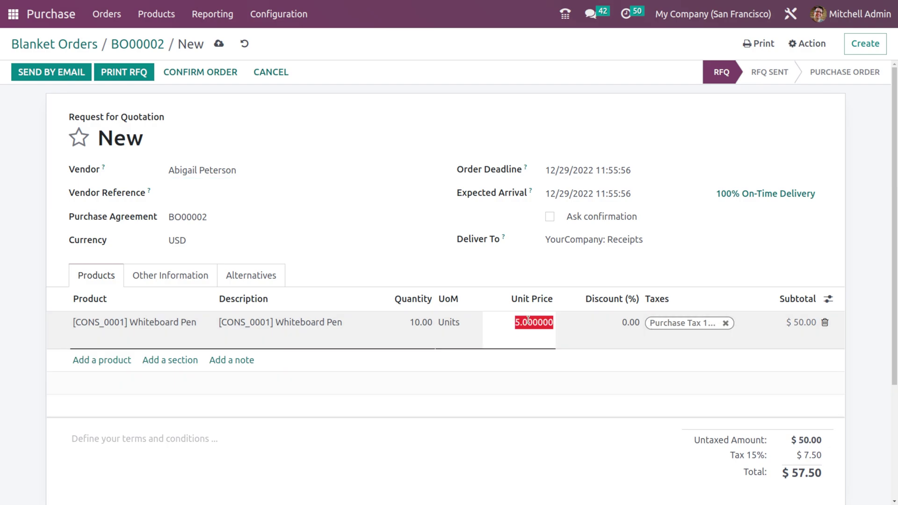
{"action": "type", "text": "10"}
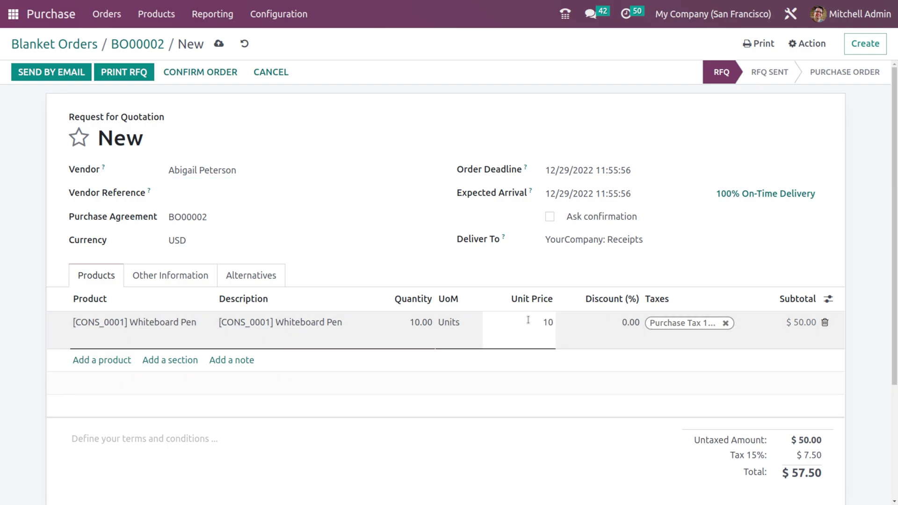
Step: Email the second quotation to its vendor and go back to the call for tender agreement
{"action": "left_click", "coordinate": [78, 76]}
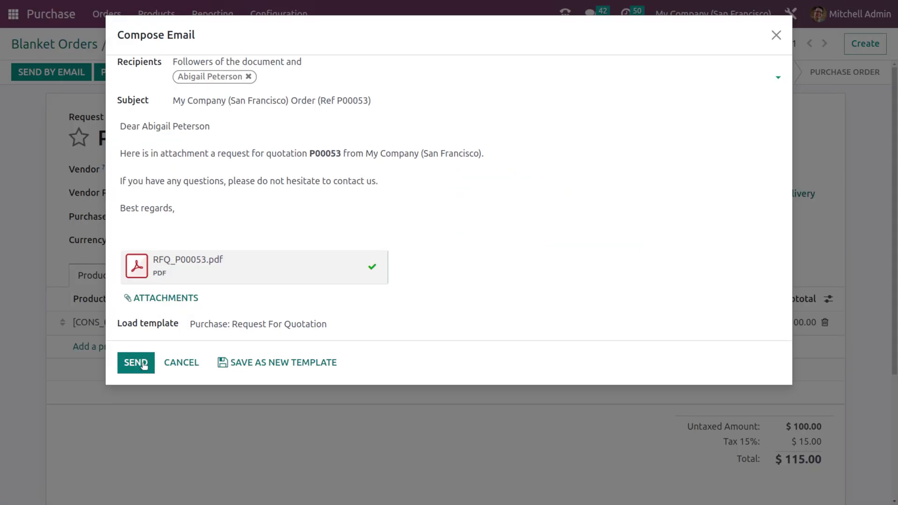
{"action": "left_click", "coordinate": [144, 365]}
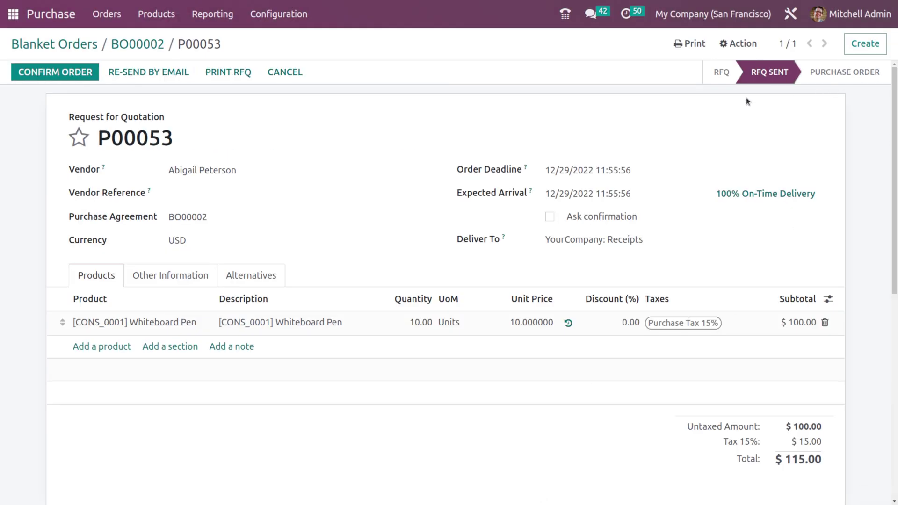
{"action": "left_click", "coordinate": [145, 46]}
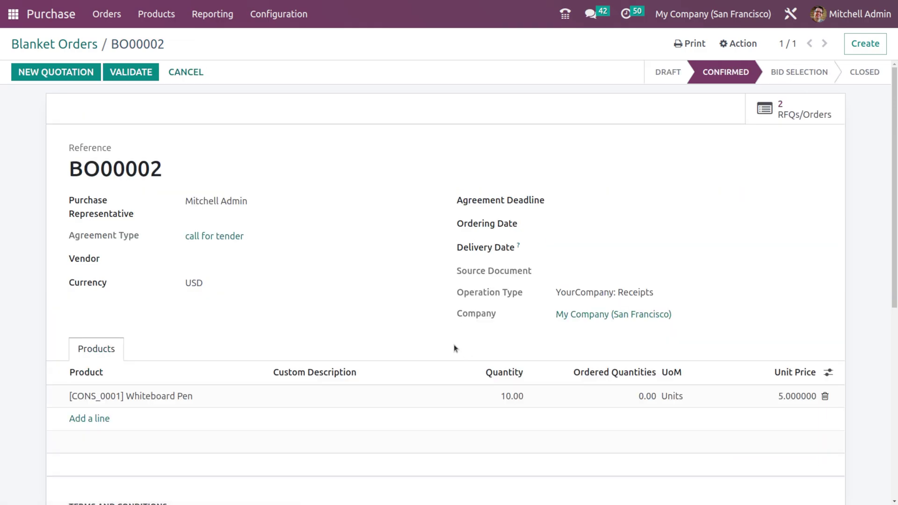
Step: Create a third quotation for a different vendor with a Whiteboard Pen unit price of 2, save it and return to the agreement
{"action": "left_click", "coordinate": [45, 73]}
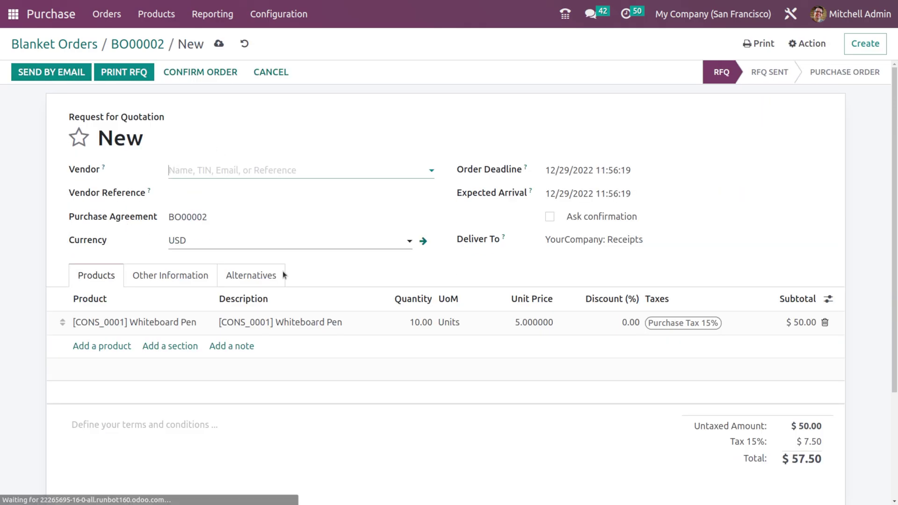
{"action": "left_click", "coordinate": [555, 324]}
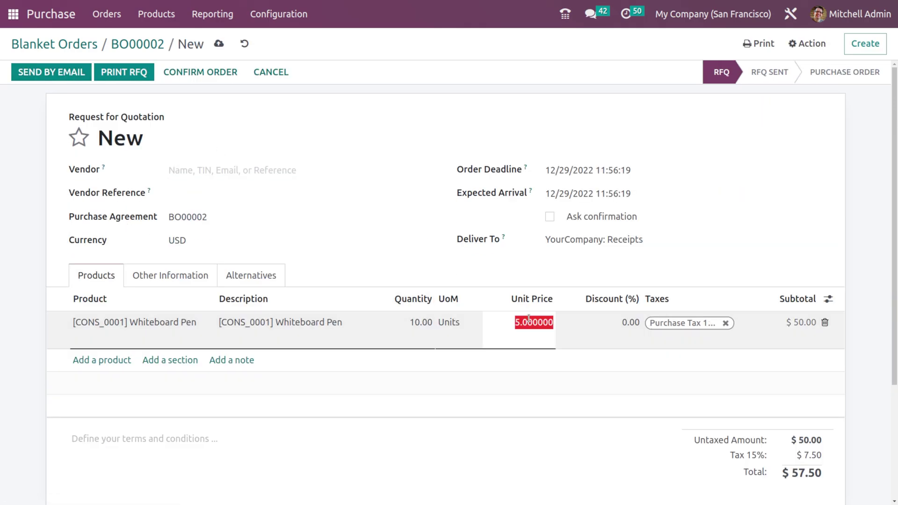
{"action": "type", "text": "2"}
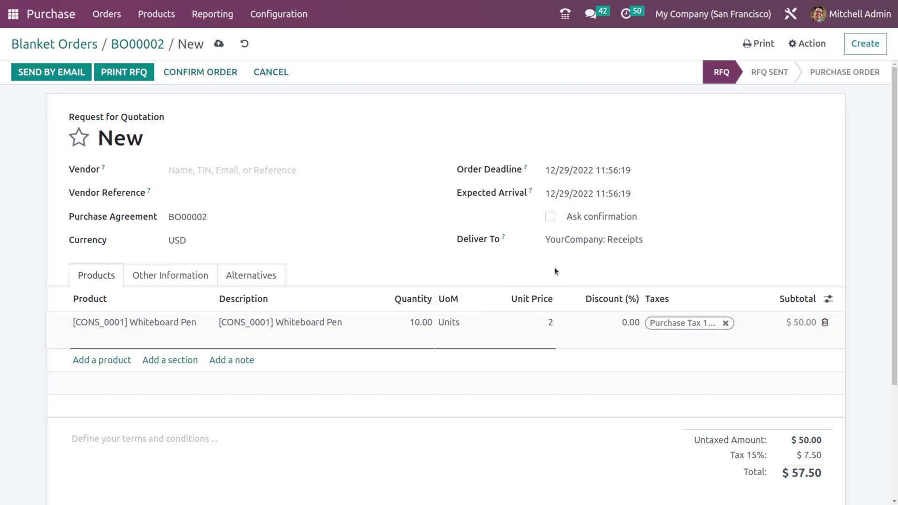
{"action": "left_click", "coordinate": [136, 173]}
{"action": "left_click", "coordinate": [207, 170]}
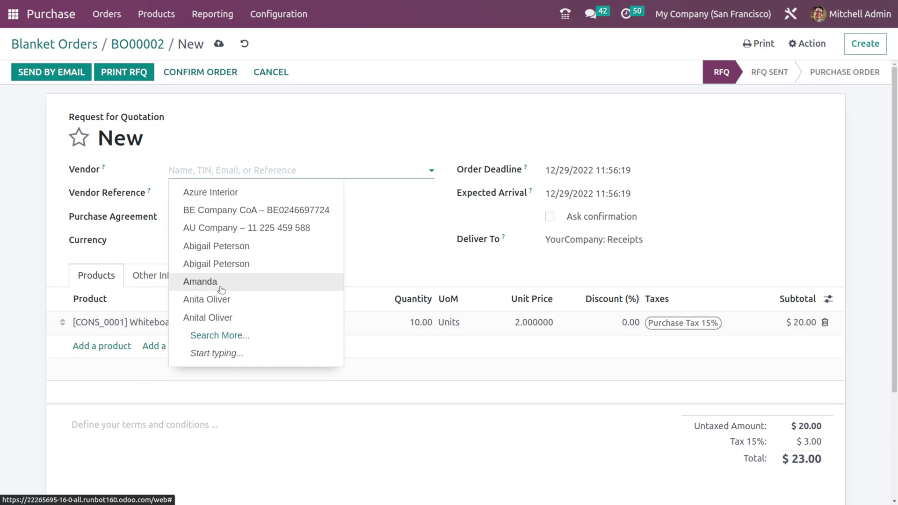
{"action": "left_click", "coordinate": [221, 299]}
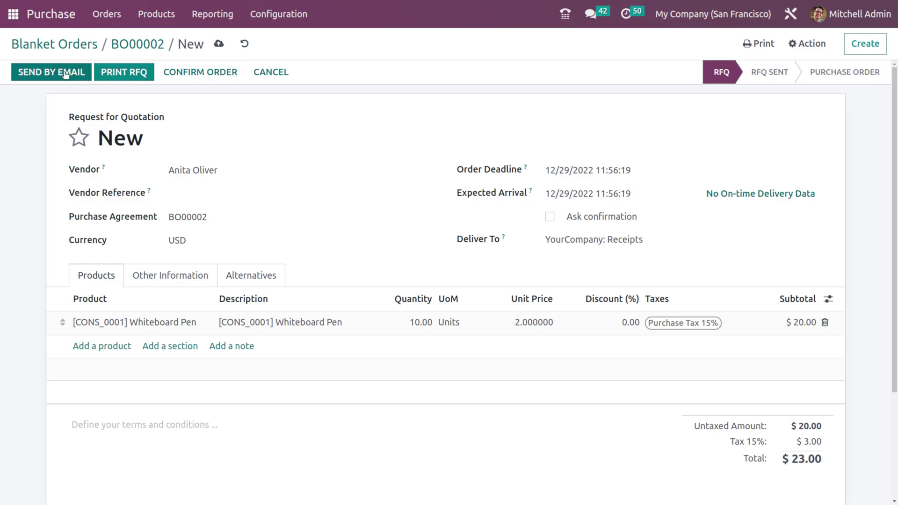
{"action": "left_click", "coordinate": [218, 44]}
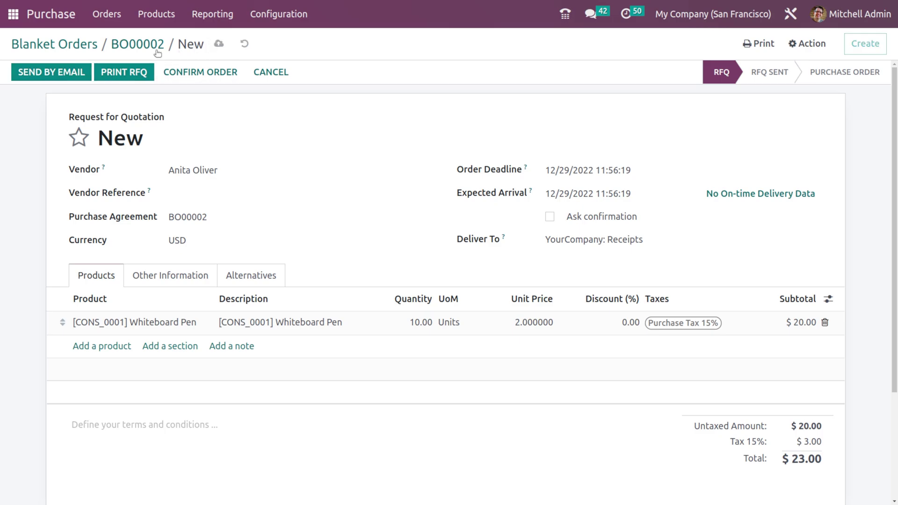
{"action": "left_click", "coordinate": [157, 47]}
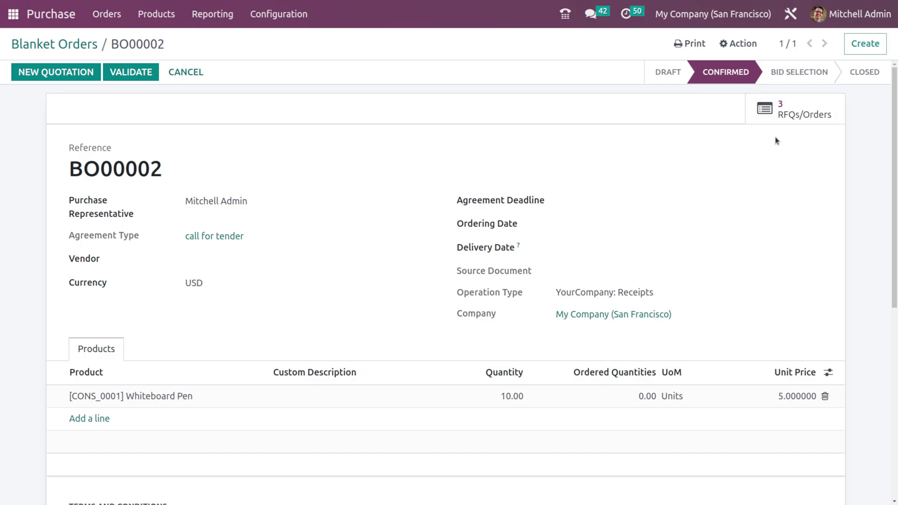
Step: Open the agreement's linked quotations and compare the unit prices and totals offered in each of them
{"action": "left_click", "coordinate": [814, 111]}
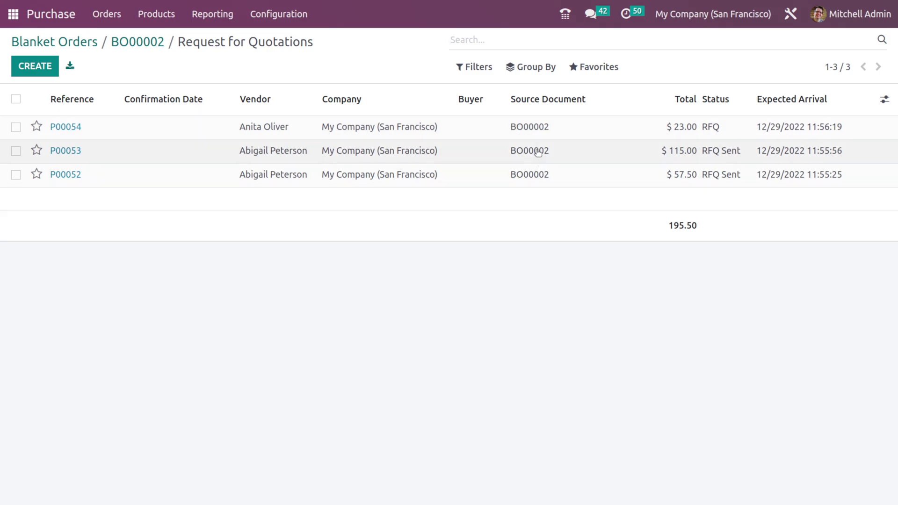
{"action": "left_click", "coordinate": [386, 135]}
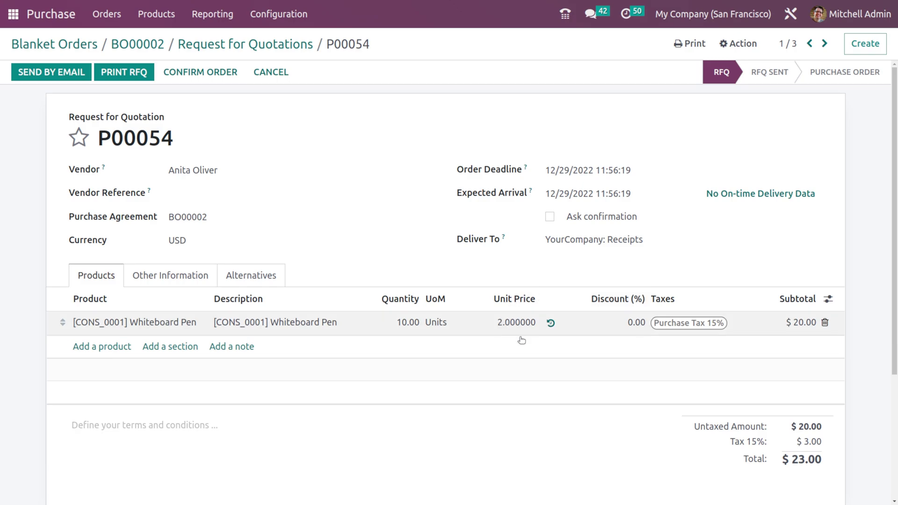
{"action": "left_click", "coordinate": [220, 45]}
{"action": "left_click", "coordinate": [373, 159]}
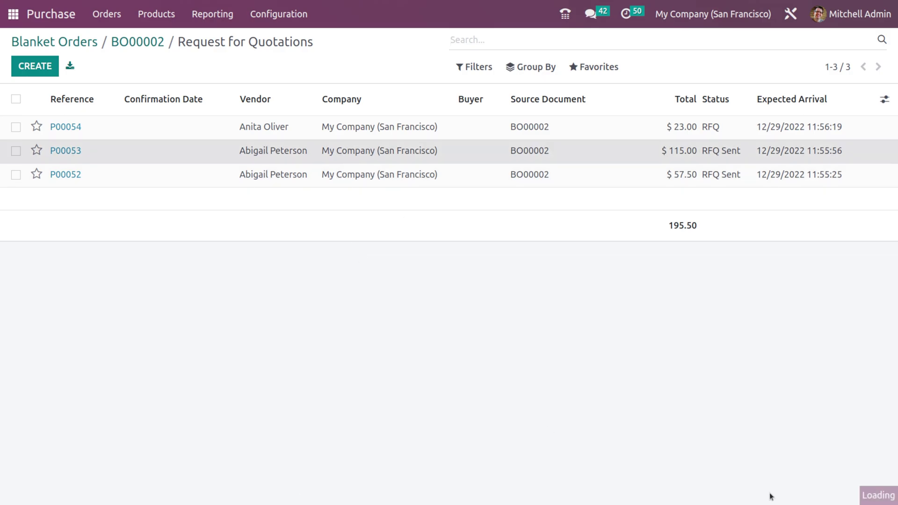
{"action": "scroll", "coordinate": [807, 426], "scroll_direction": "down", "scroll_amount": 3}
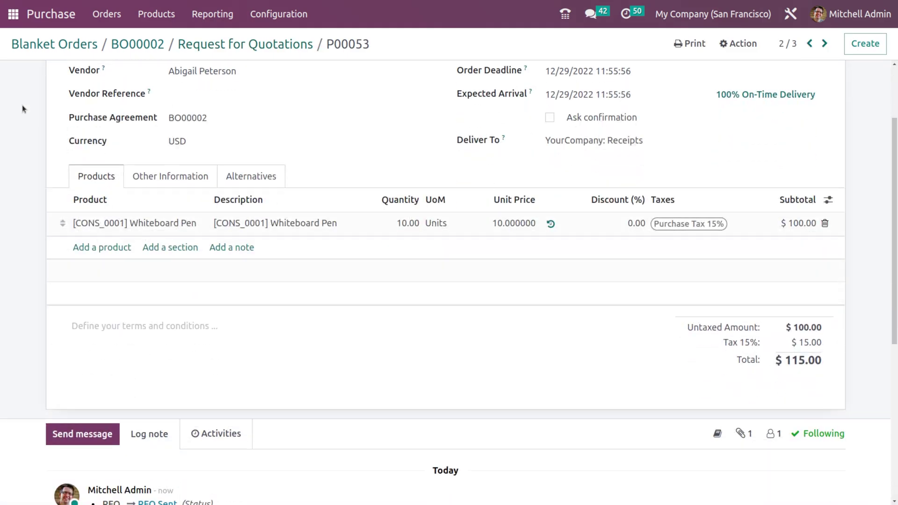
{"action": "left_click", "coordinate": [293, 45]}
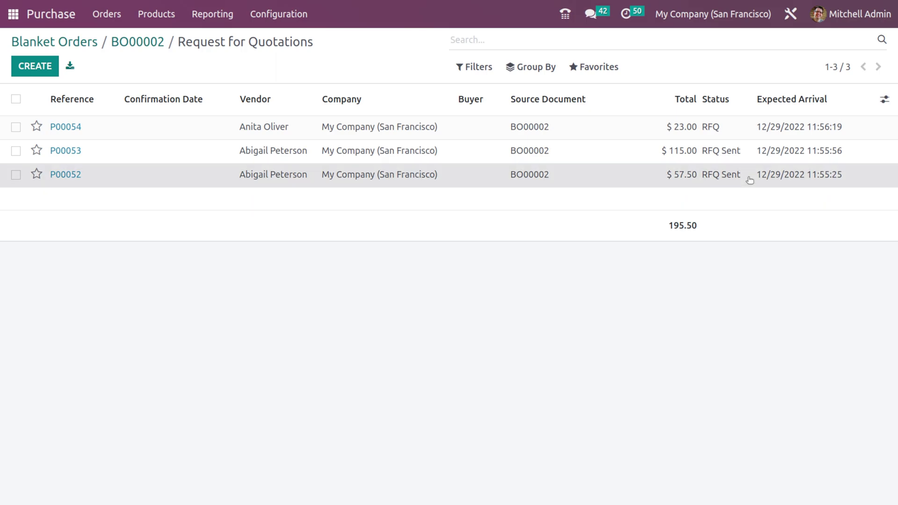
{"action": "scroll", "coordinate": [796, 370], "scroll_direction": "down", "scroll_amount": 1}
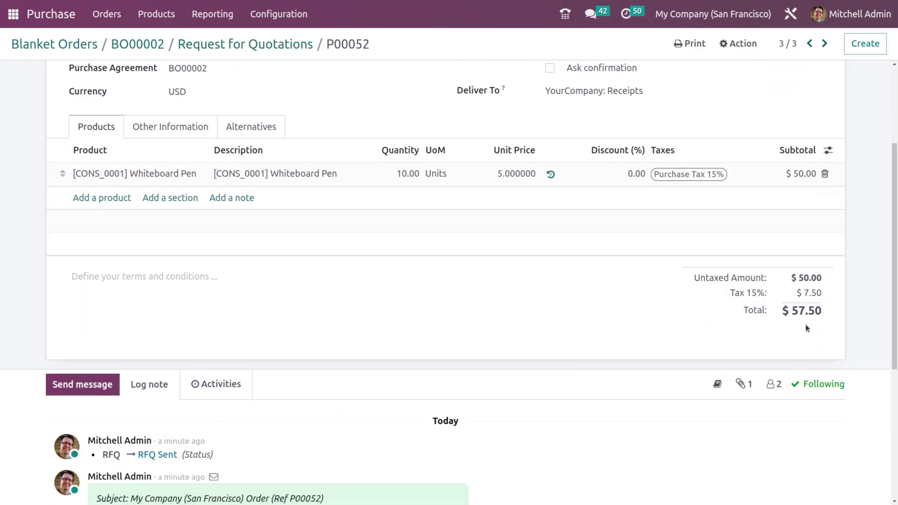
{"action": "left_click", "coordinate": [201, 45]}
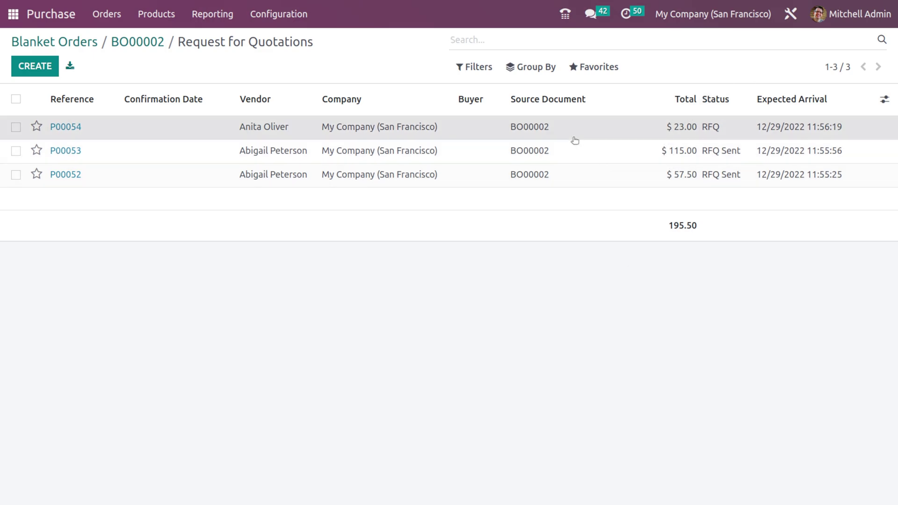
Step: Open the lowest-priced quotation of the tender and confirm it as a purchase order
{"action": "left_click", "coordinate": [196, 127]}
{"action": "scroll", "coordinate": [456, 330], "scroll_direction": "up", "scroll_amount": 3}
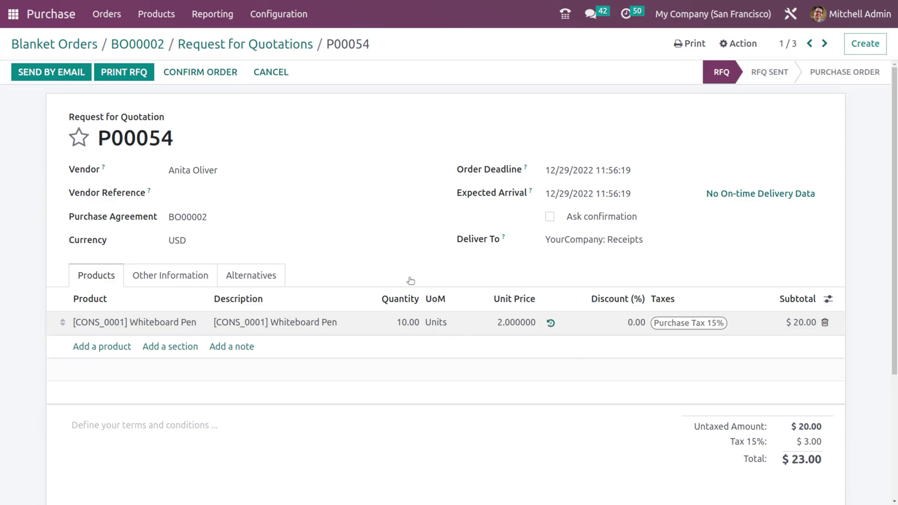
{"action": "left_click", "coordinate": [197, 75]}
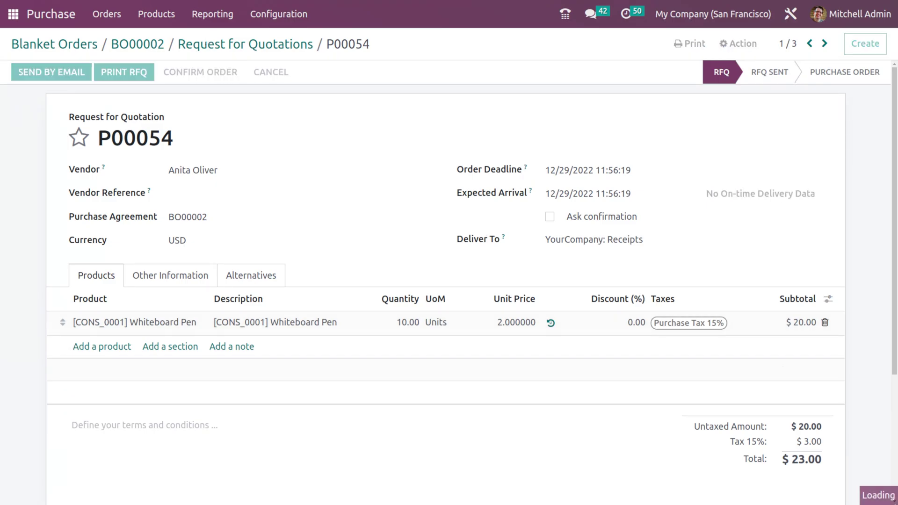
Step: Review the statuses of the tender's quotations and of the agreement in the Blanket Orders list
{"action": "left_click", "coordinate": [286, 45]}
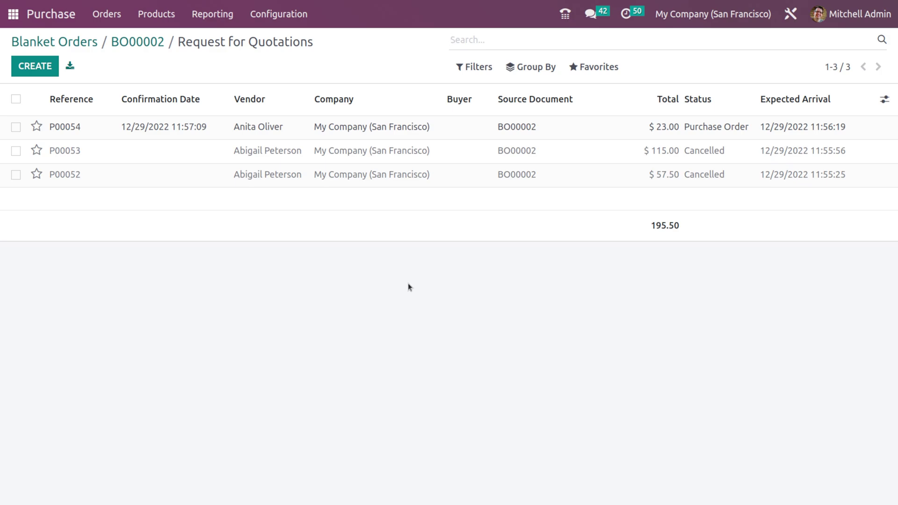
{"action": "left_click", "coordinate": [100, 24]}
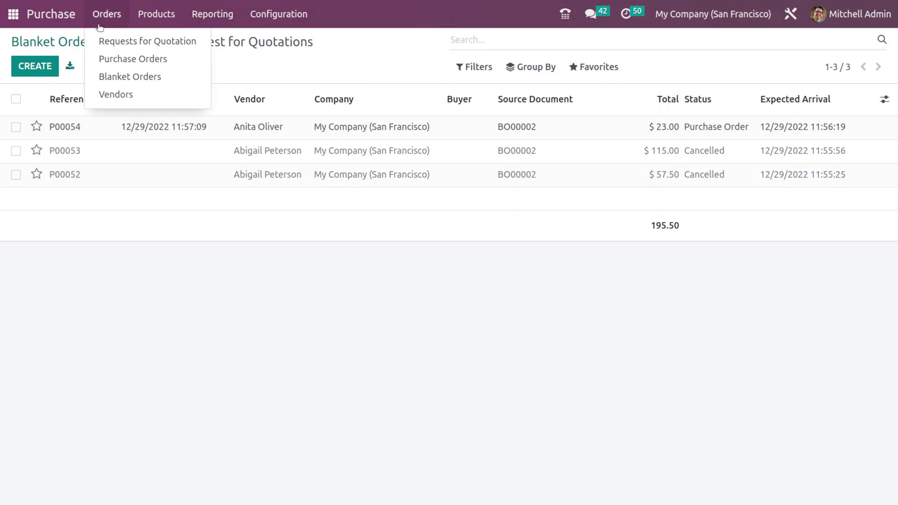
{"action": "left_click", "coordinate": [124, 76]}
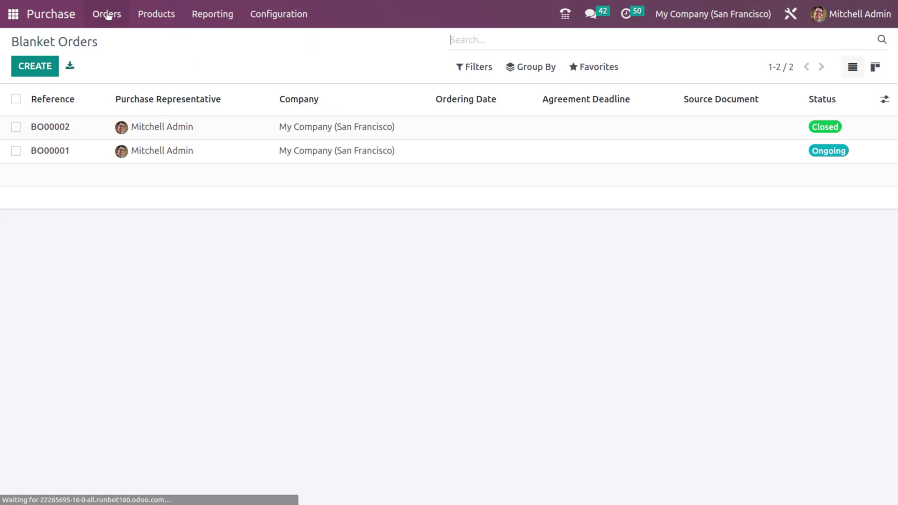
Step: Start a new request for quotation and examine its option for creating alternative requests to other vendors
{"action": "left_click", "coordinate": [118, 14]}
{"action": "left_click", "coordinate": [120, 43]}
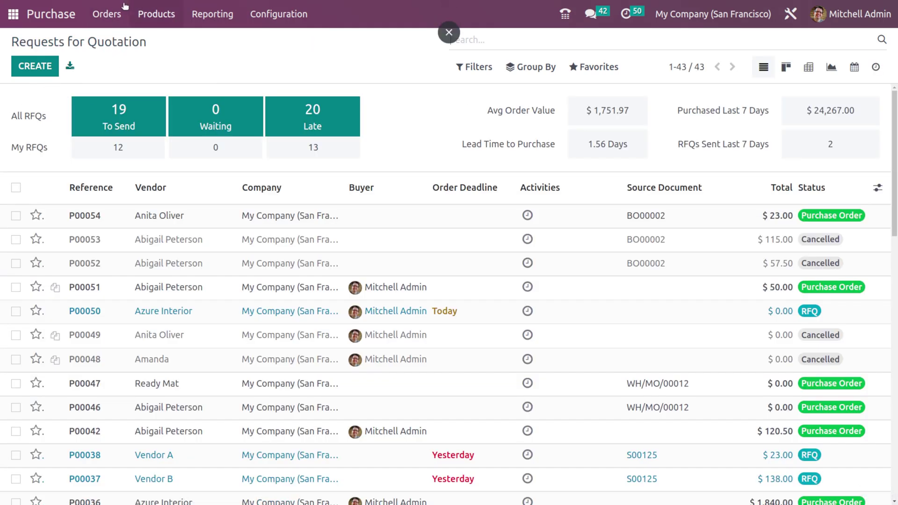
{"action": "left_click", "coordinate": [35, 66]}
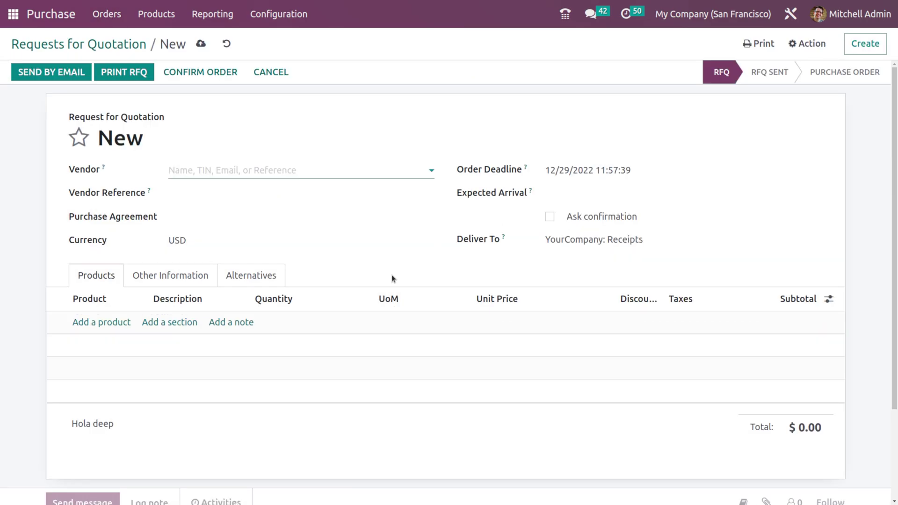
{"action": "left_click", "coordinate": [248, 275]}
{"action": "scroll", "coordinate": [237, 366], "scroll_direction": "down", "scroll_amount": 2}
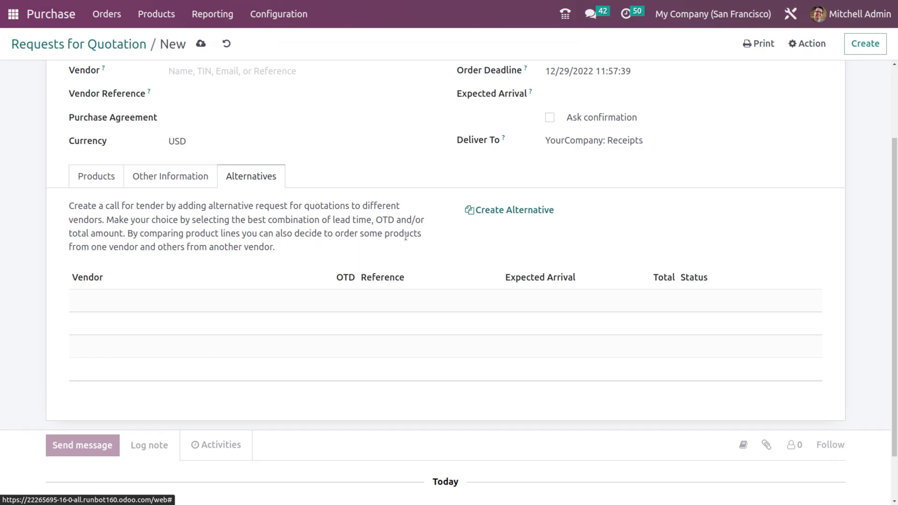
{"action": "scroll", "coordinate": [346, 302], "scroll_direction": "up", "scroll_amount": 1}
{"action": "scroll", "coordinate": [346, 301], "scroll_direction": "up", "scroll_amount": 1}
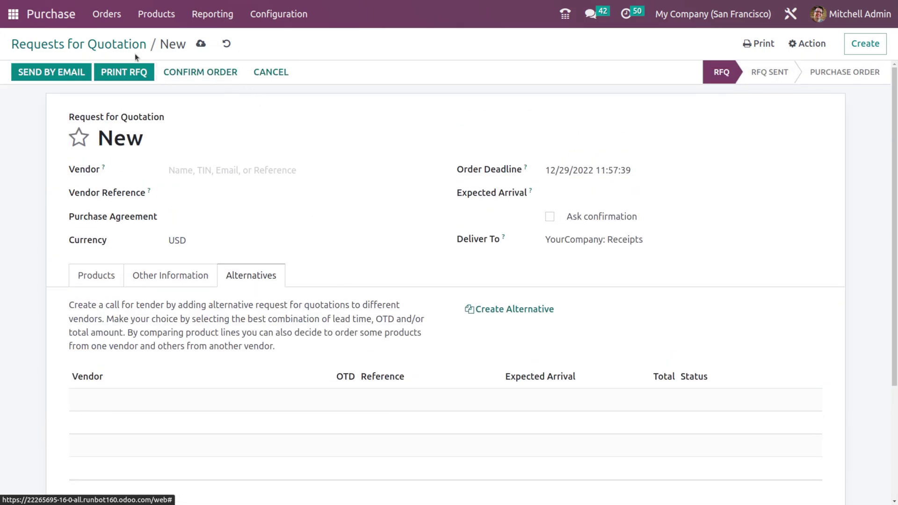